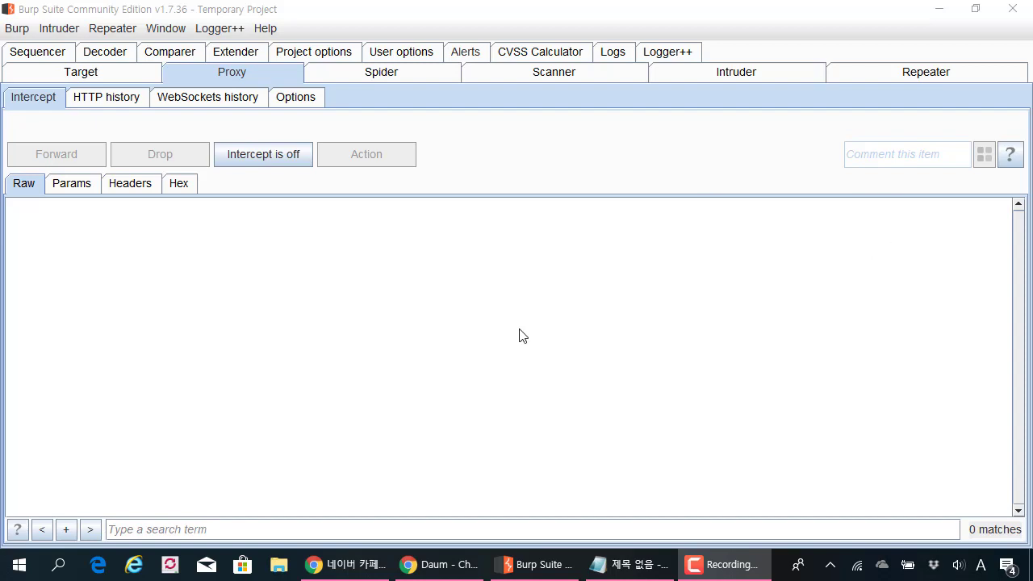
Step: Switch to Notepad and list the site names 다음, 네이버 and 유튜브 on separate lines
left_click(181, 16)
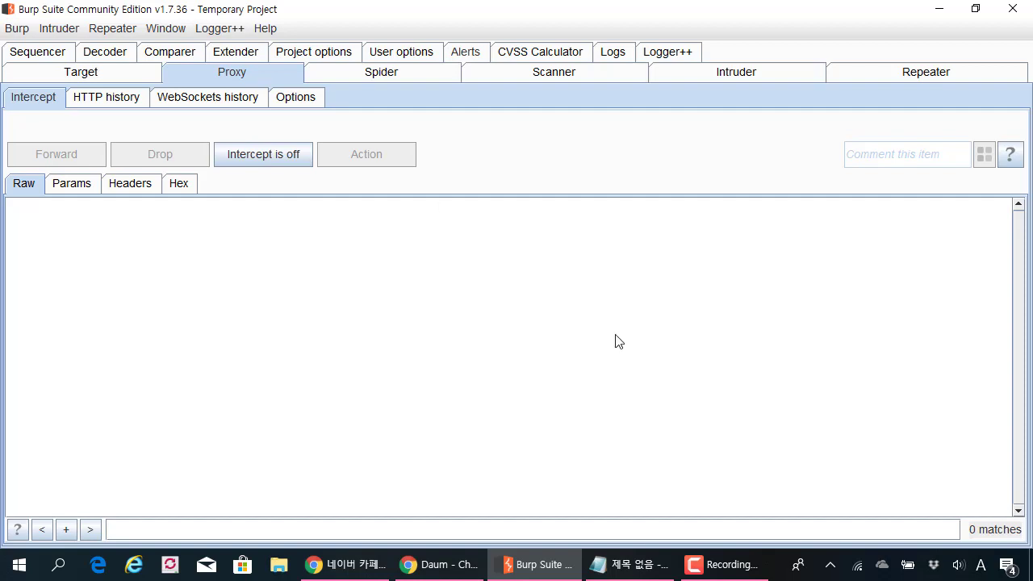
left_click(630, 564)
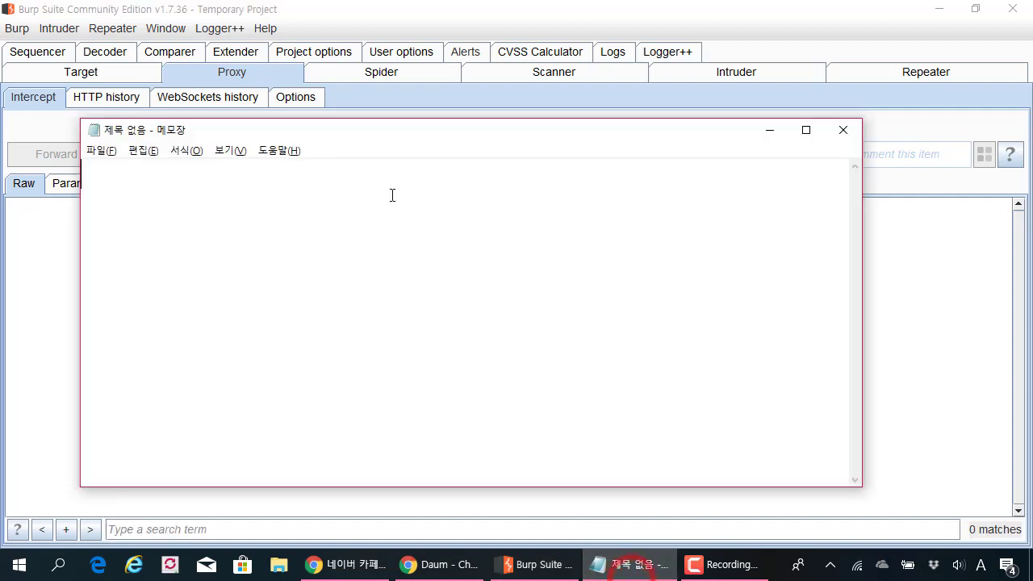
left_click_drag(316, 134, 497, 135)
left_click(406, 267)
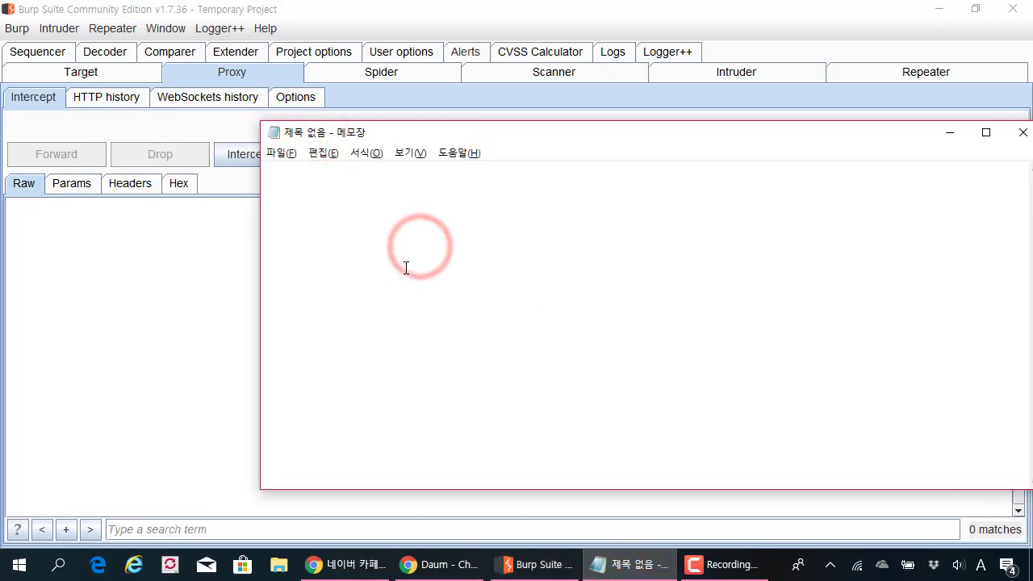
key("Hangul")
type("다ㅡ음")
key("Return")
type("네이버")
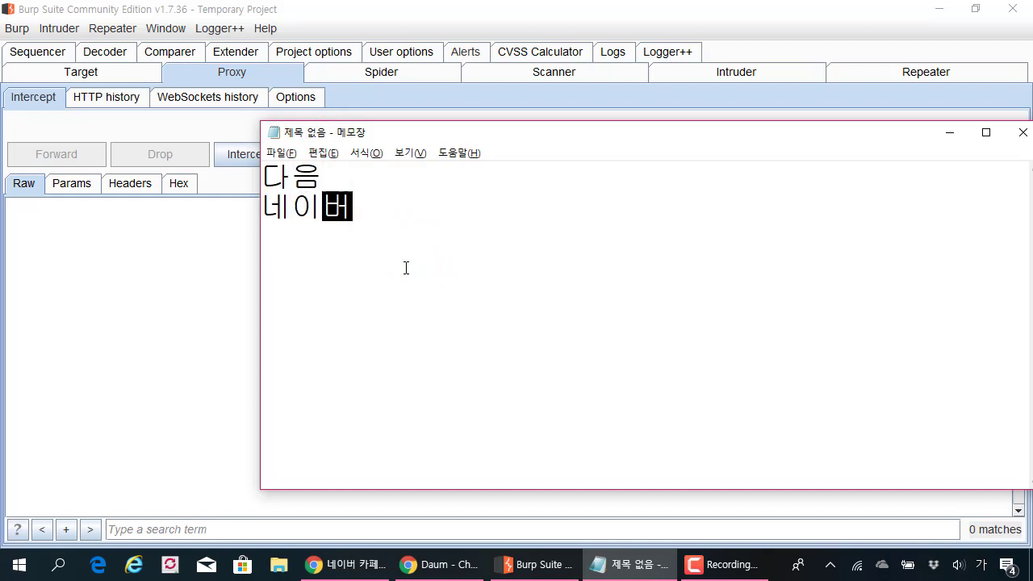
key("Return")
type("유튜브..")
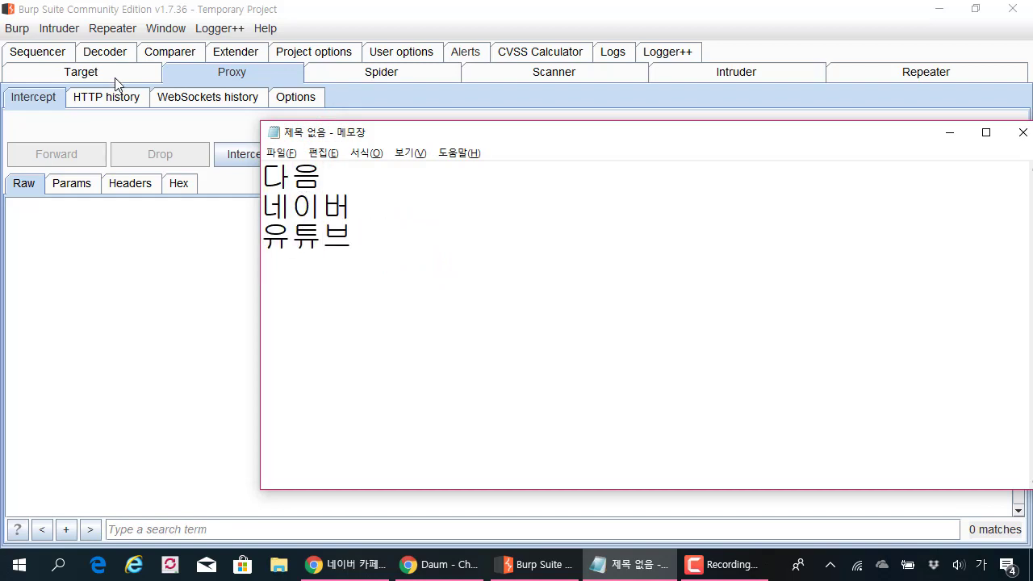
left_click(376, 296)
key("ctrl+a")
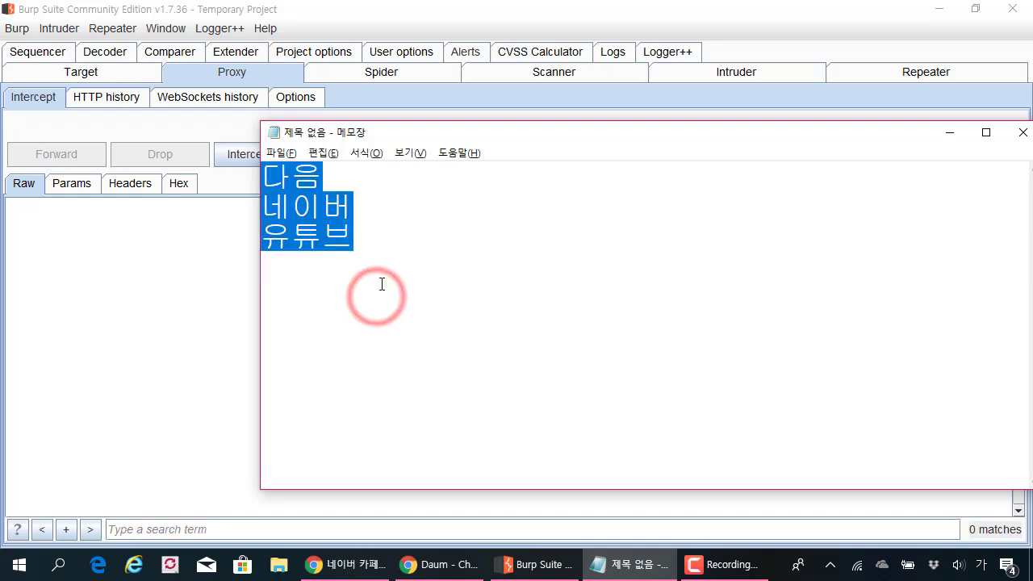
left_click(380, 284)
Step: Restore the Chrome window showing Daum to a smaller size, and turn on proxy interception in Burp Suite
left_click(168, 256)
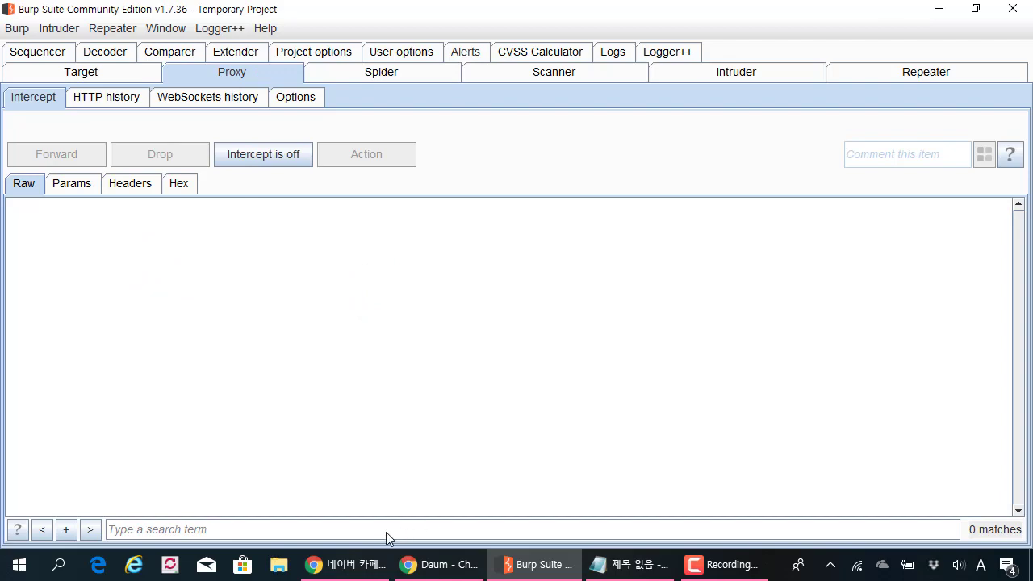
left_click(441, 564)
double_click(421, 12)
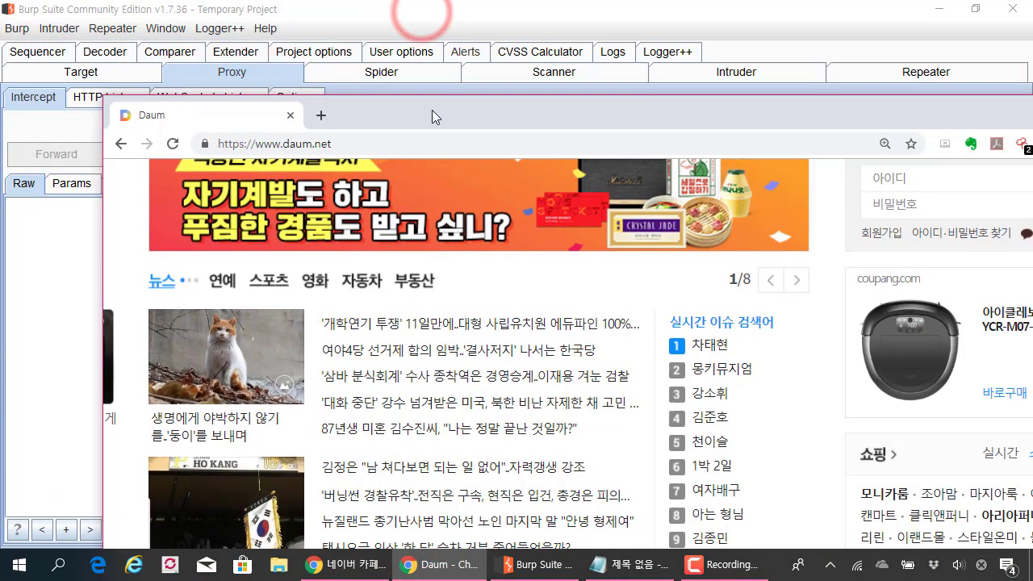
left_click(28, 238)
left_click(297, 153)
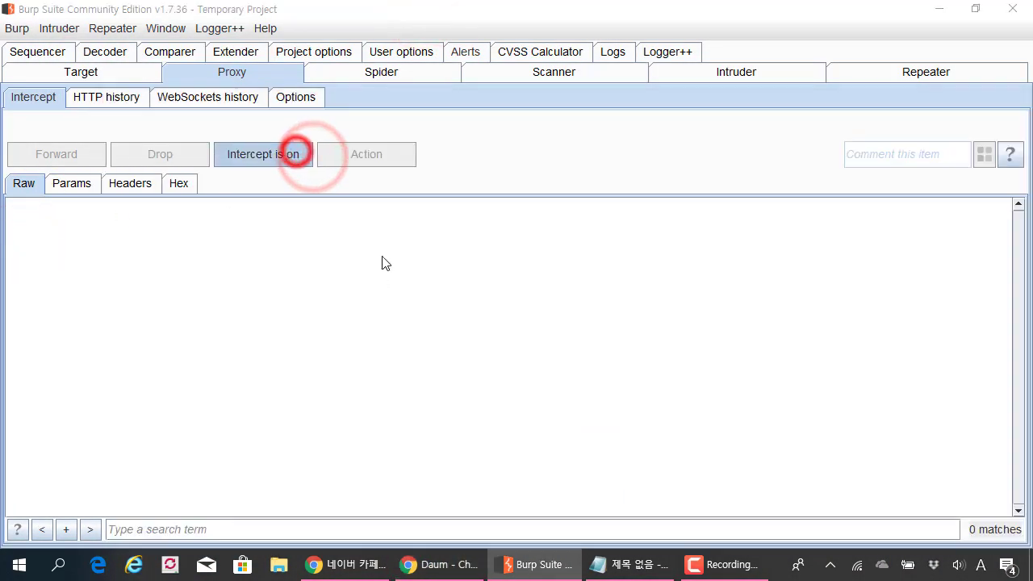
key("alt+Tab")
left_click(316, 116)
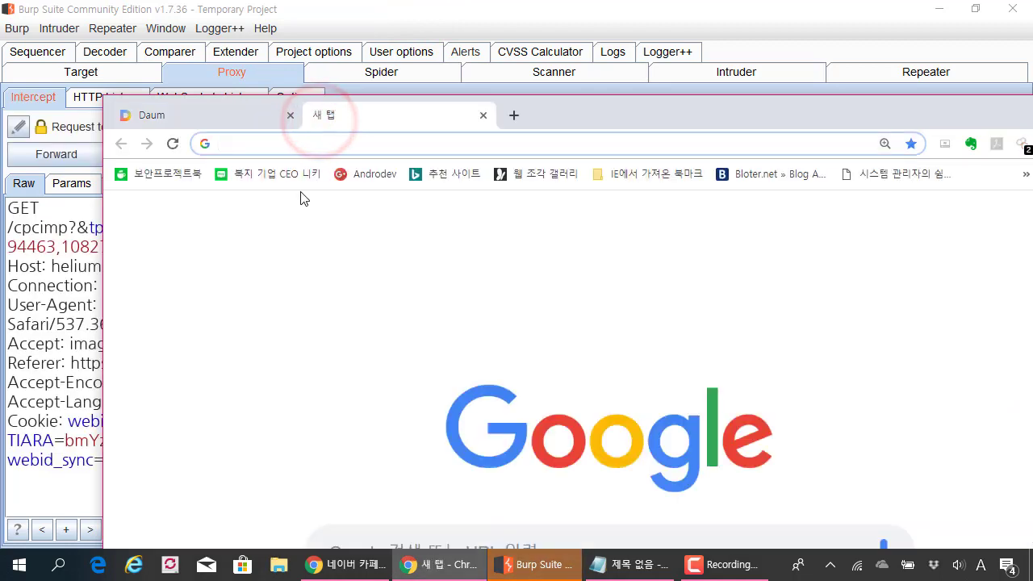
type("www.na")
key("Return")
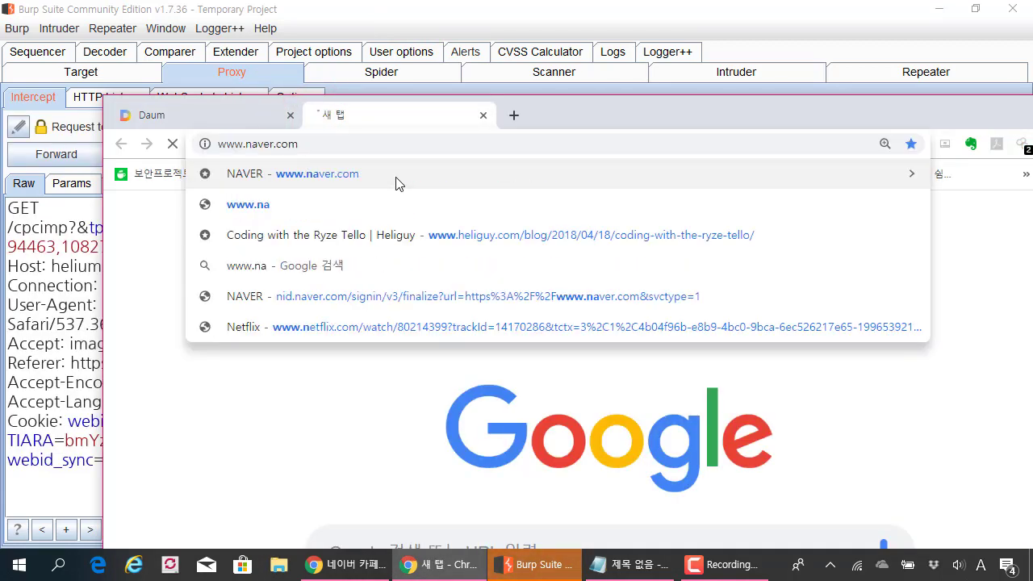
Step: Switch to Burp Suite and toggle interception off and on to release the held requests, leaving it off
key("alt+Tab")
left_click(274, 153)
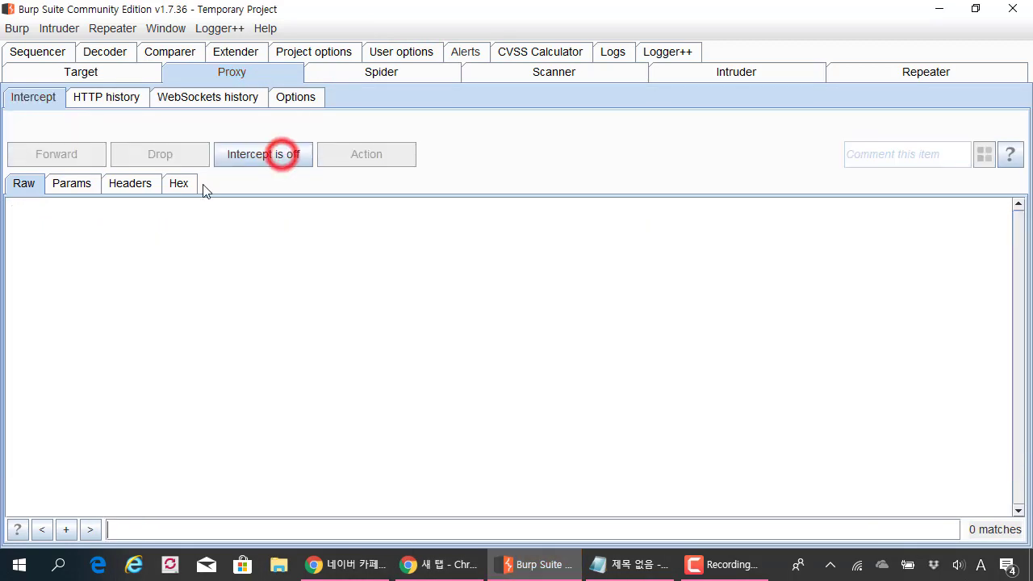
left_click(254, 167)
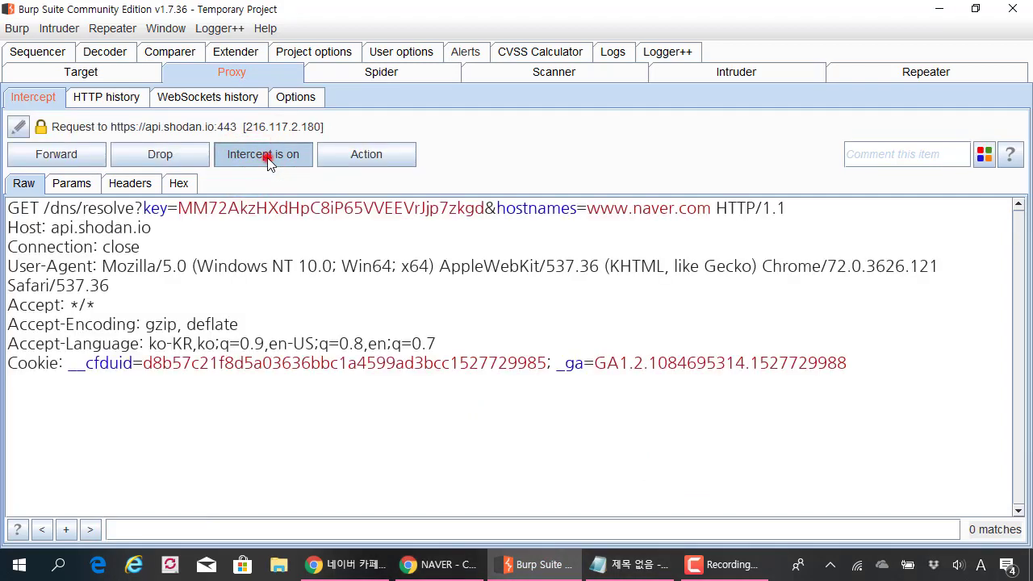
left_click(267, 157)
left_click(262, 155)
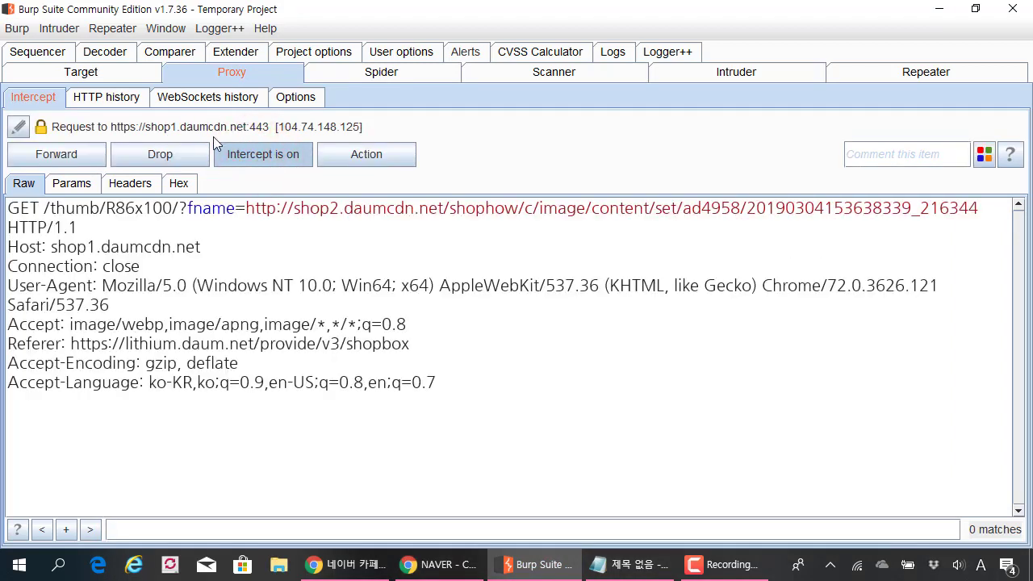
left_click(228, 151)
left_click(245, 153)
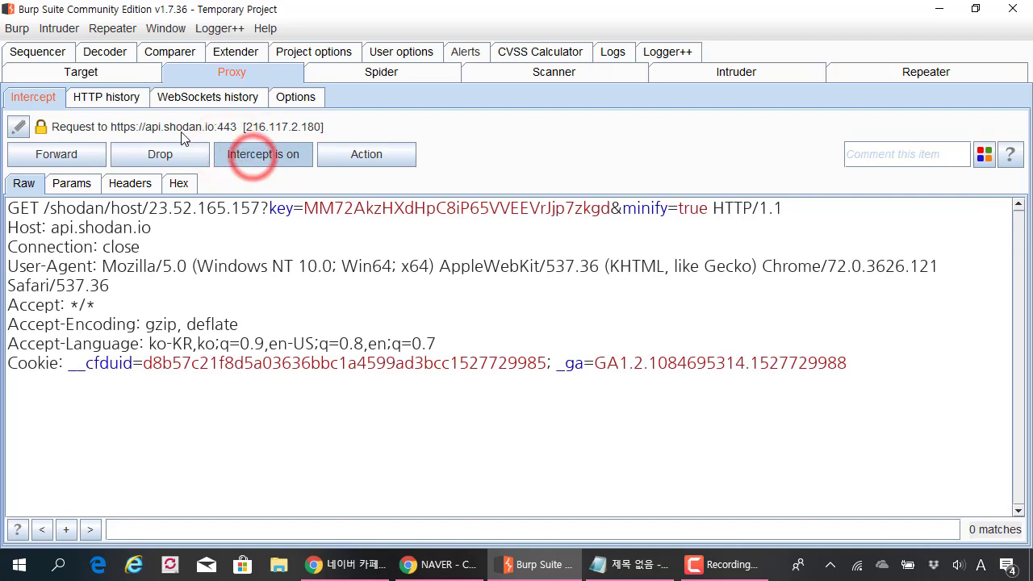
left_click(250, 153)
Step: Switch to Chrome, reposition its window over Burp Suite, and advance the Daum page's news section to the next category
key("alt+Tab")
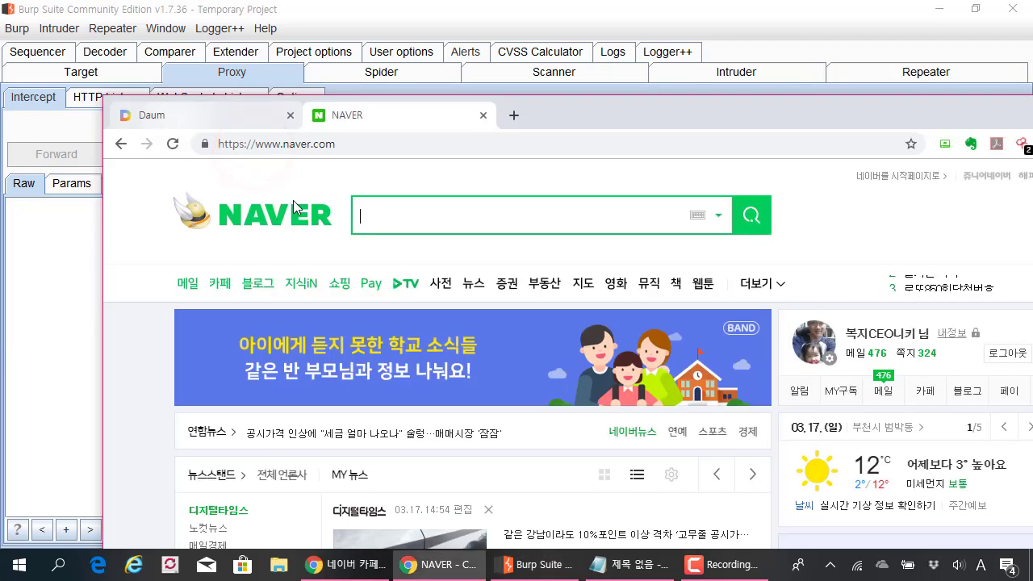
left_click(788, 98)
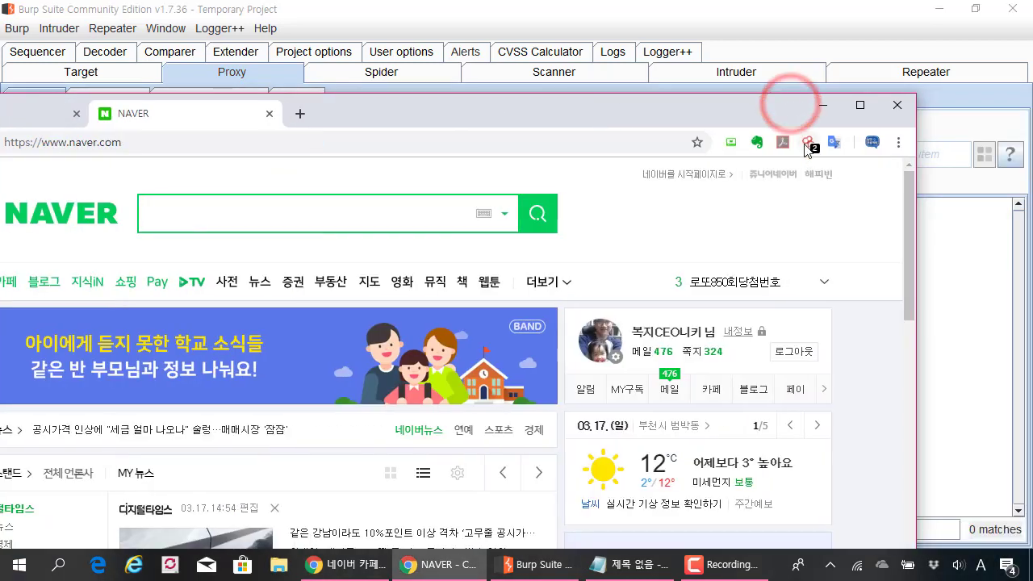
left_click_drag(493, 104, 575, 104)
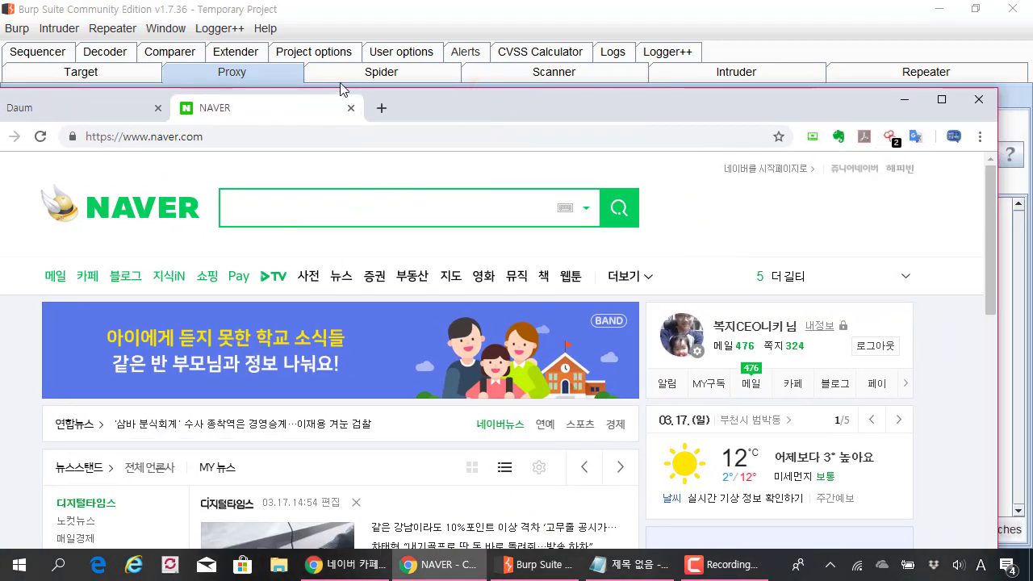
left_click_drag(340, 88, 572, 107)
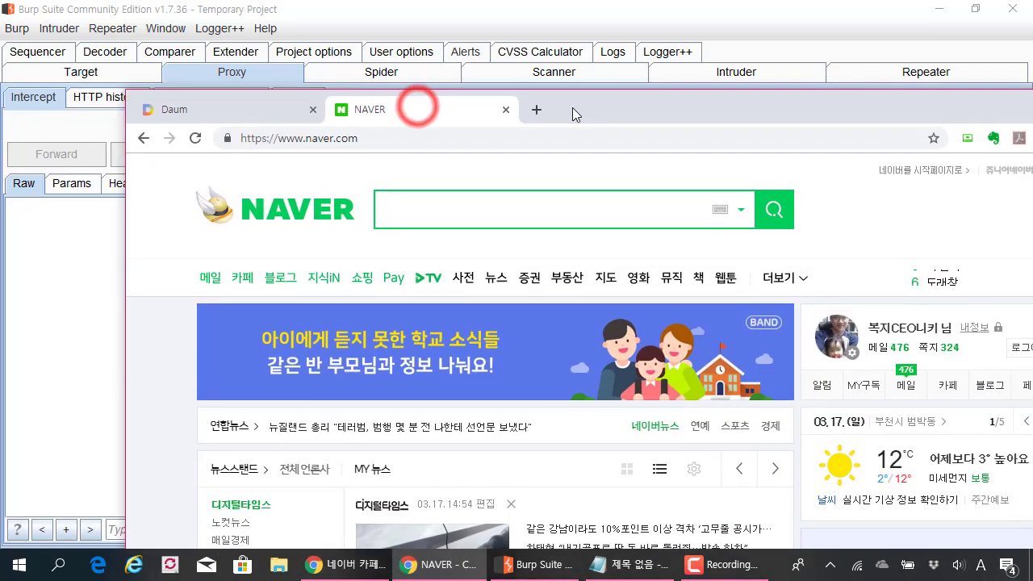
left_click(268, 106)
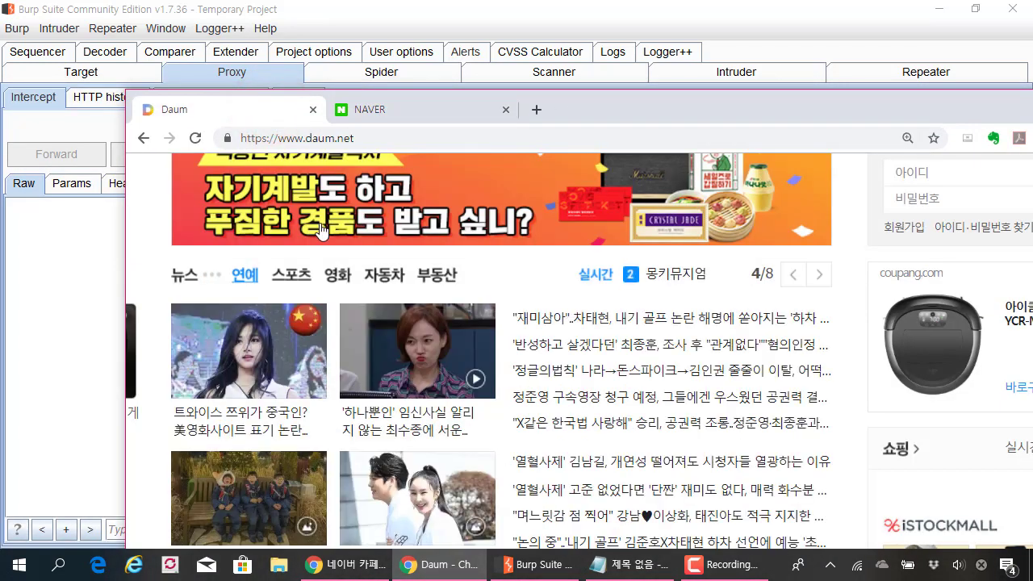
left_click(817, 276)
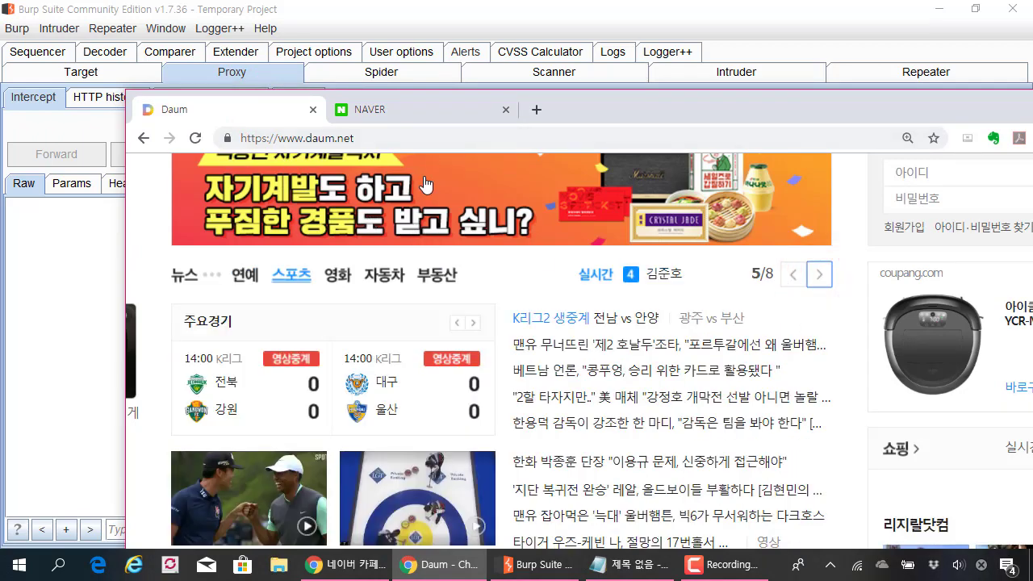
Step: Turn interception on in Burp Suite and open the second sports headline on the Daum page in Chrome
key("alt+Tab")
left_click(268, 154)
key("alt+Tab")
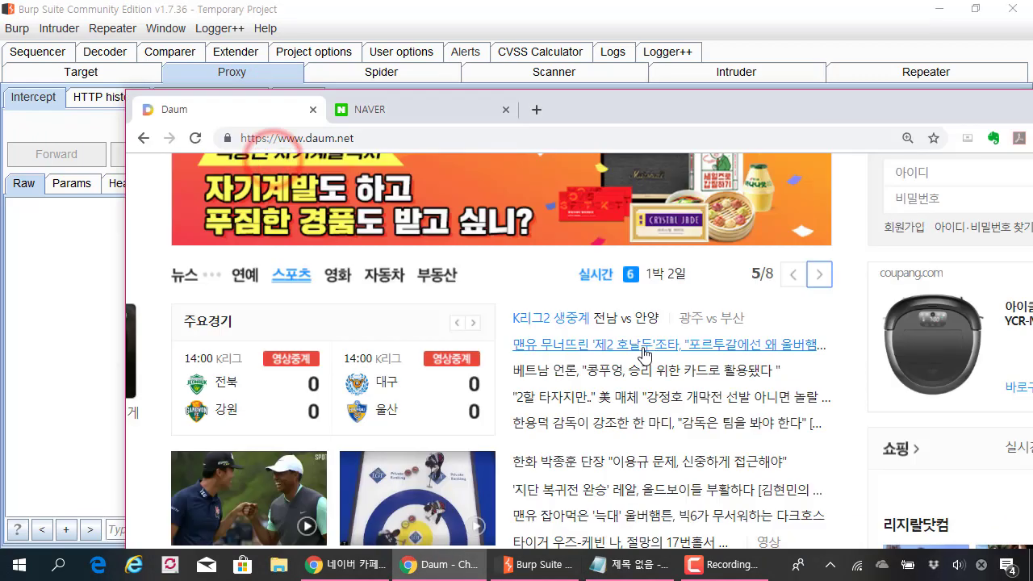
left_click(643, 353)
Step: Switch to Burp Suite, forward the intercepted Daum requests one at a time, and turn interception off
key("alt+Tab")
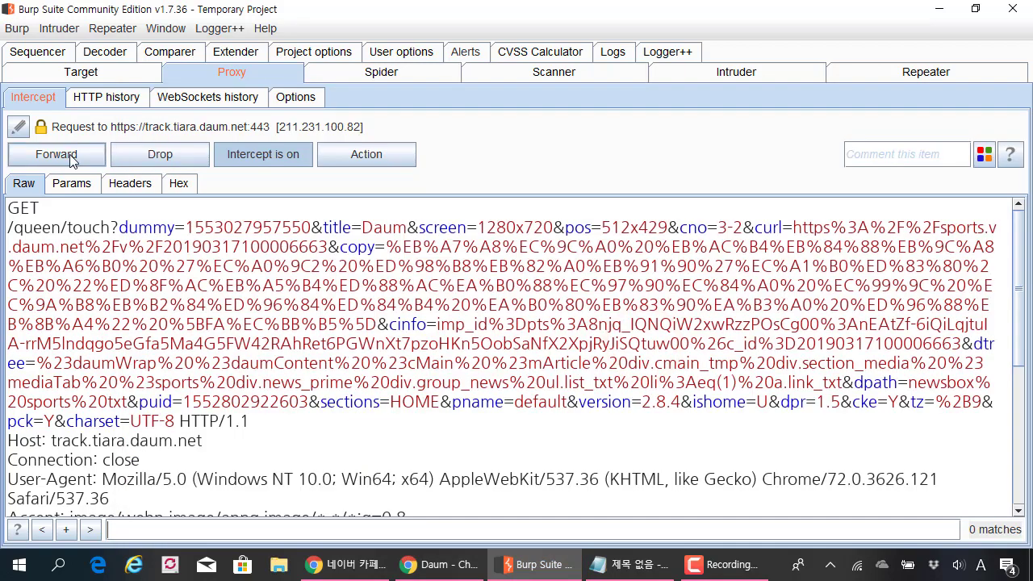
left_click(70, 157)
left_click(69, 157)
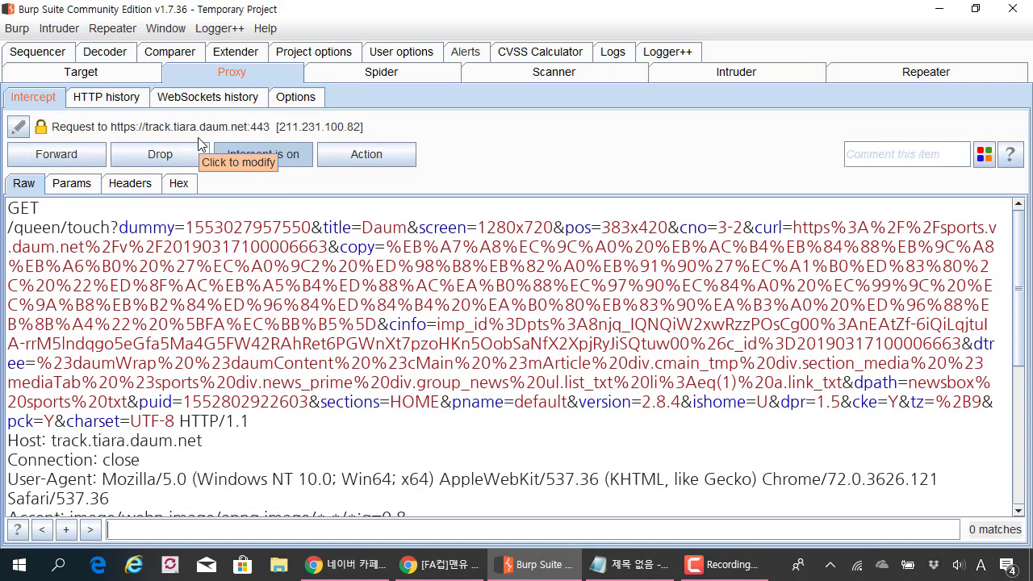
left_click(97, 161)
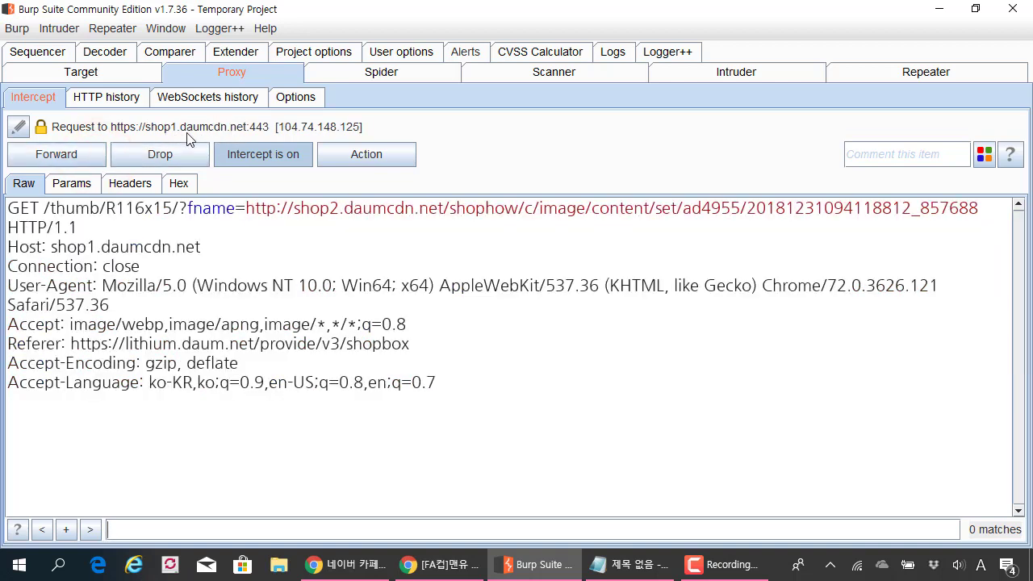
left_click(104, 154)
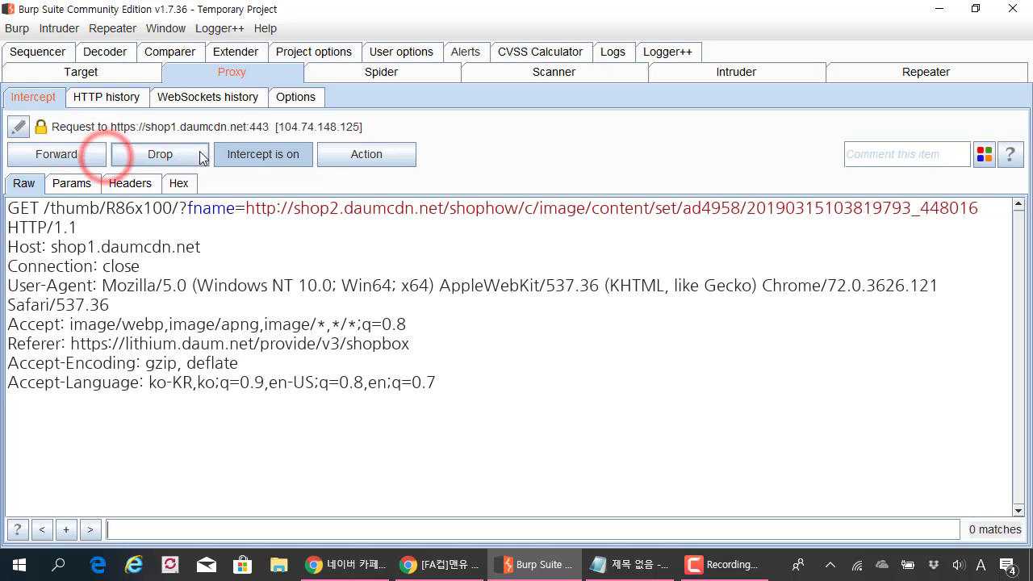
left_click(229, 153)
Step: Open the target site map and look through the list of recorded hosts
left_click(131, 78)
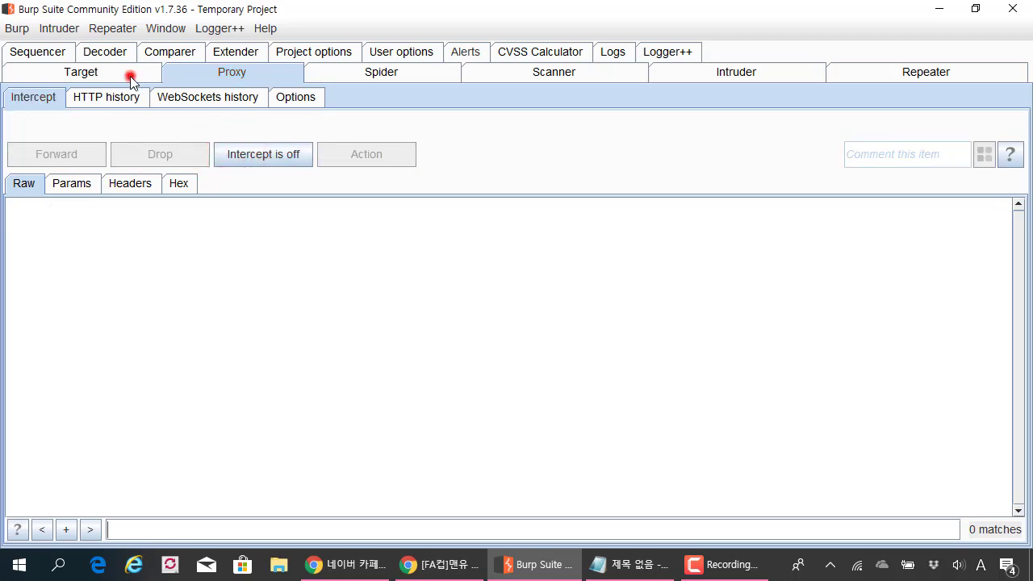
scroll(133, 203, "down", 20)
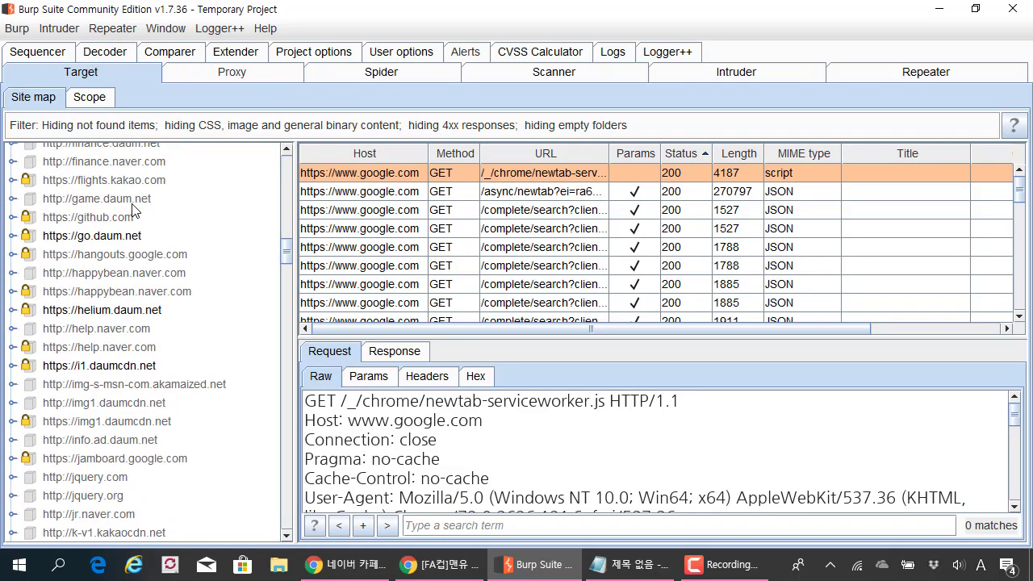
scroll(133, 207, "down", 20)
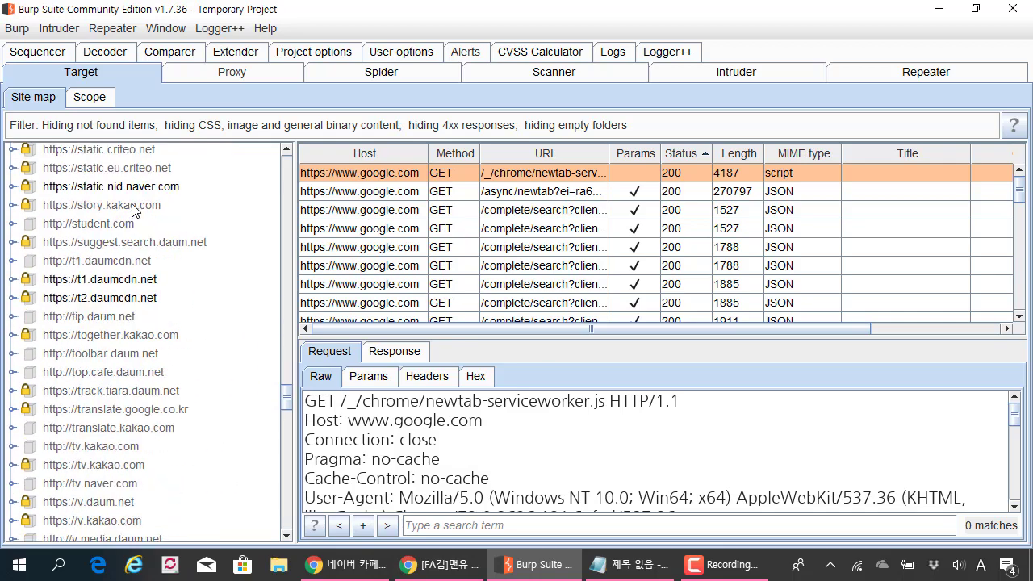
scroll(135, 210, "up", 20)
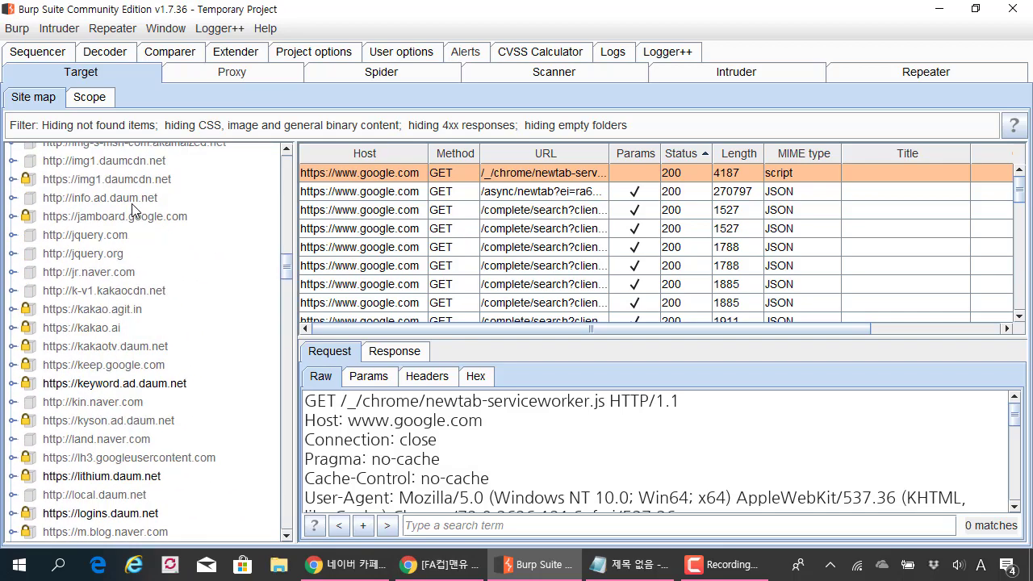
scroll(134, 210, "up", 3)
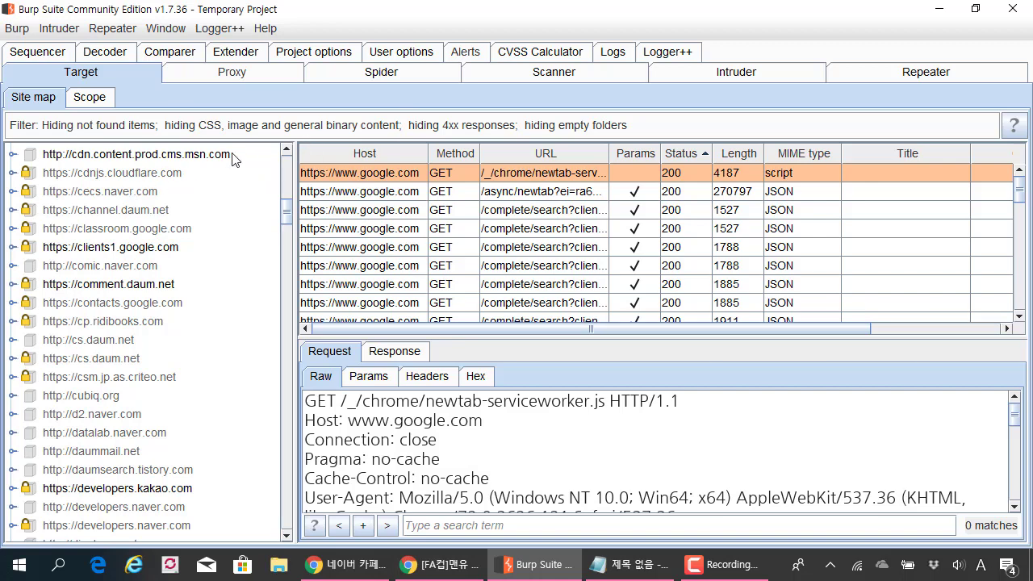
scroll(219, 289, "down", 5)
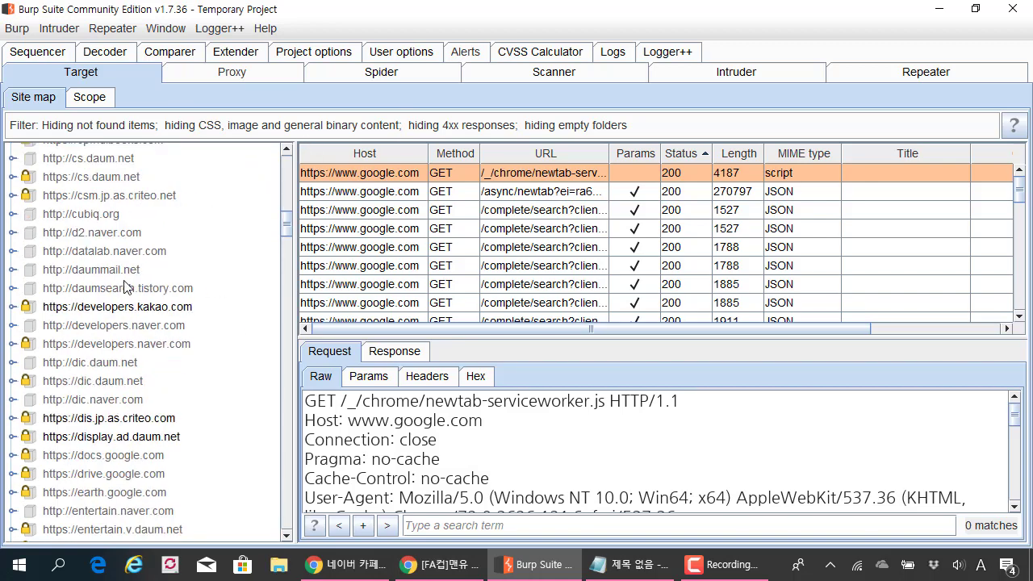
scroll(125, 286, "down", 1)
Step: Inspect the requests recorded for developers.kakao.com, dis.jp.as.criteo.com, display.ad.daum.net and go.daum.net in the site map
left_click(117, 246)
left_click(113, 357)
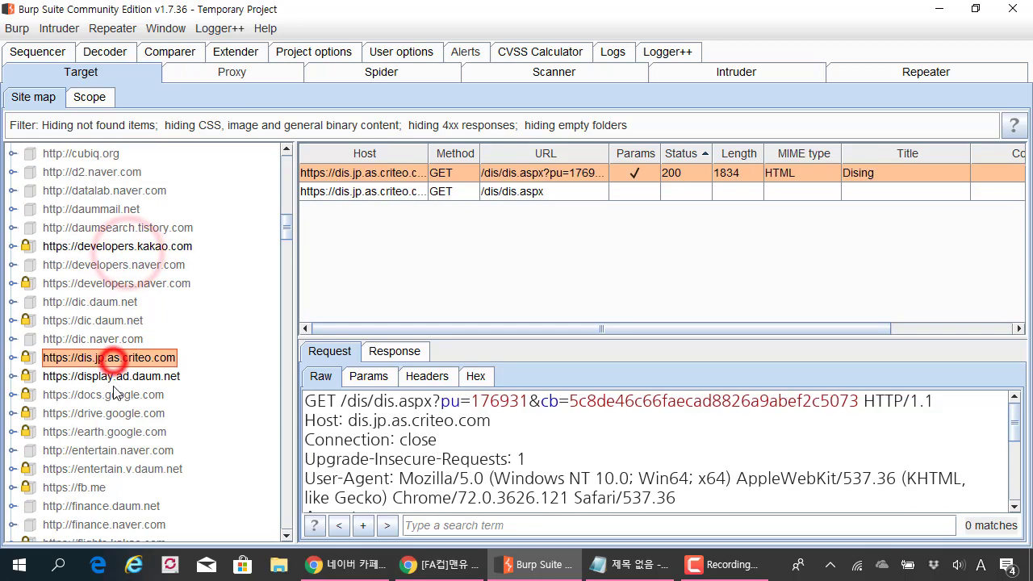
left_click(113, 376)
scroll(121, 367, "down", 4)
left_click(129, 355)
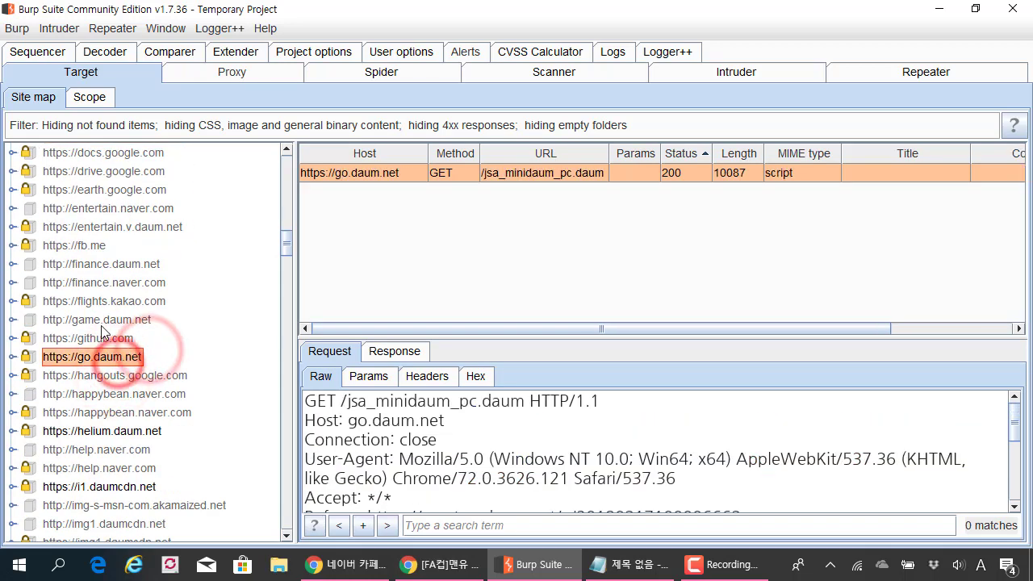
scroll(107, 347, "down", 2)
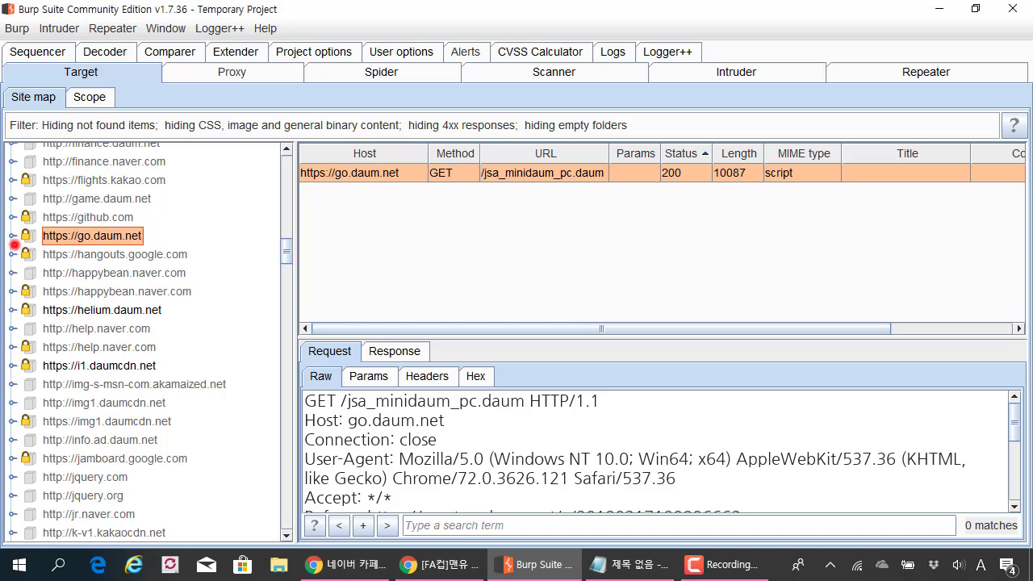
Step: Look through the recorded hosts in the site map around hangouts.google.com, happybean.naver.com and i1.daumcdn.net, and return to the start of the list
left_click_drag(13, 244, 219, 305)
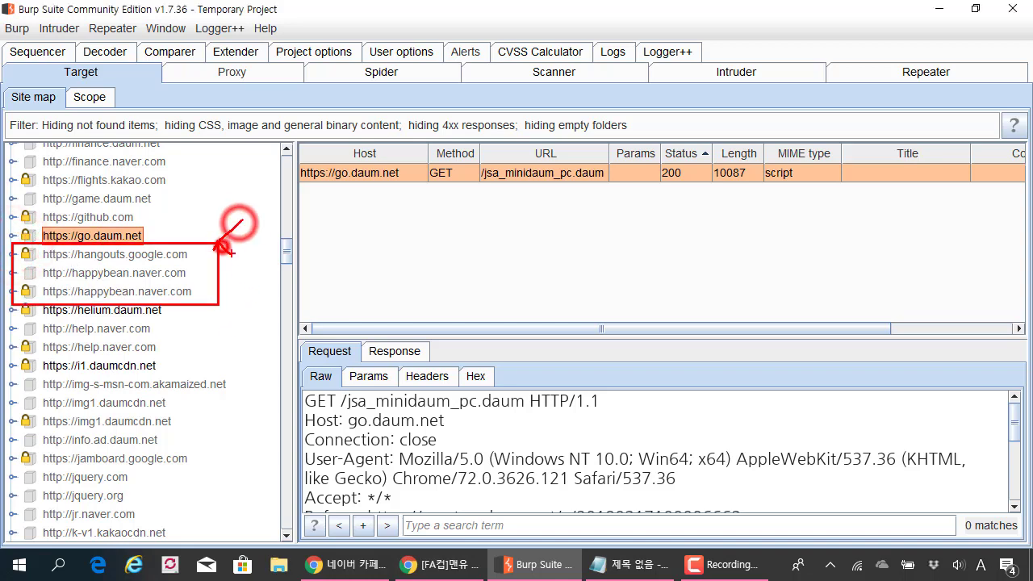
scroll(127, 313, "down", 3)
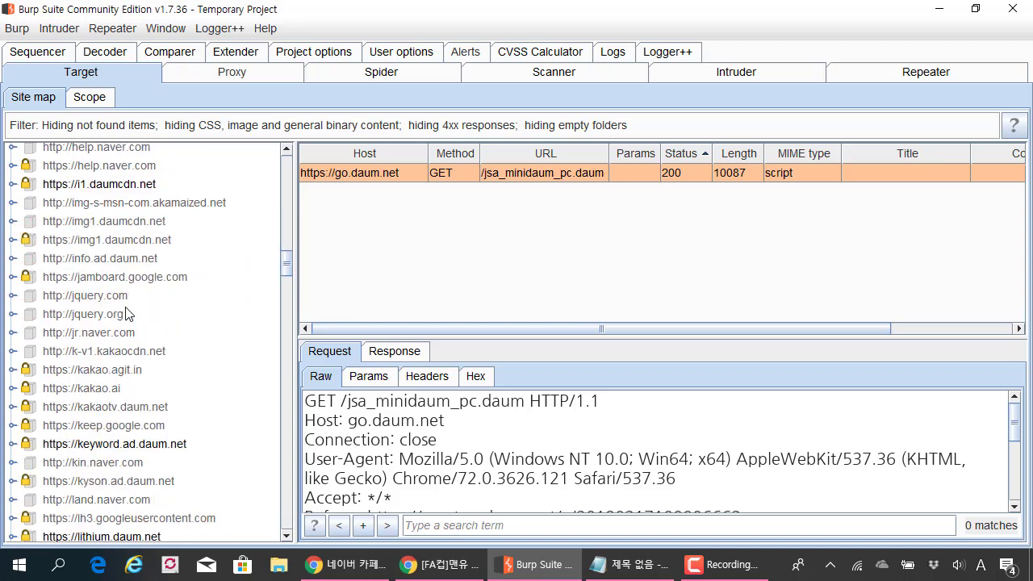
scroll(126, 313, "up", 1)
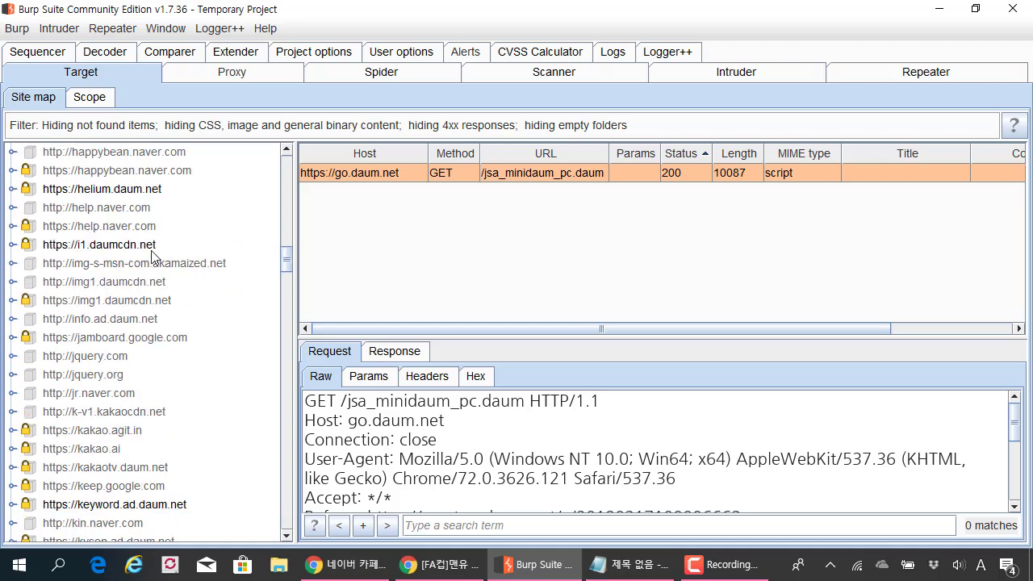
left_click_drag(12, 234, 190, 256)
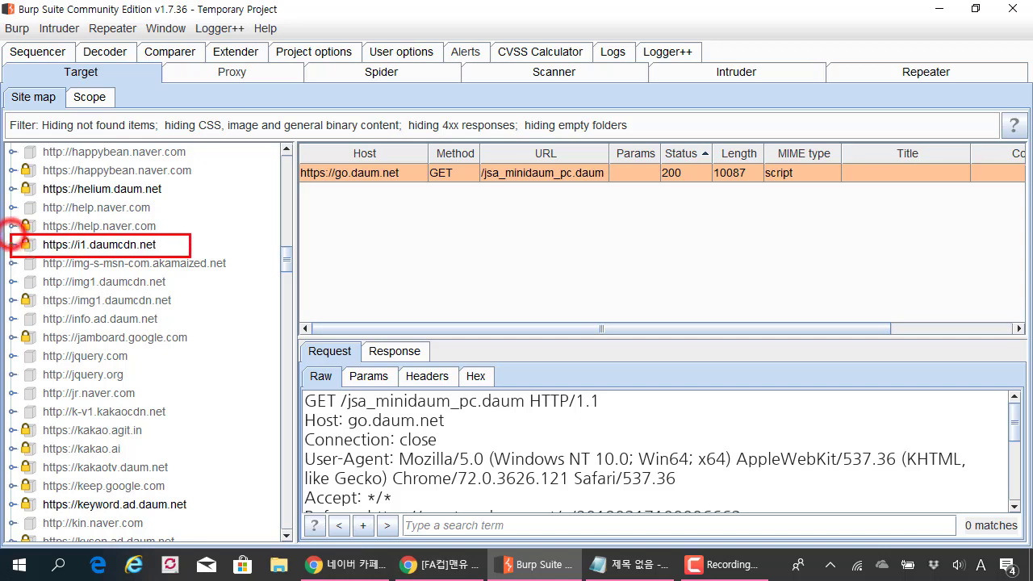
scroll(38, 251, "up", 15)
scroll(38, 251, "up", 10)
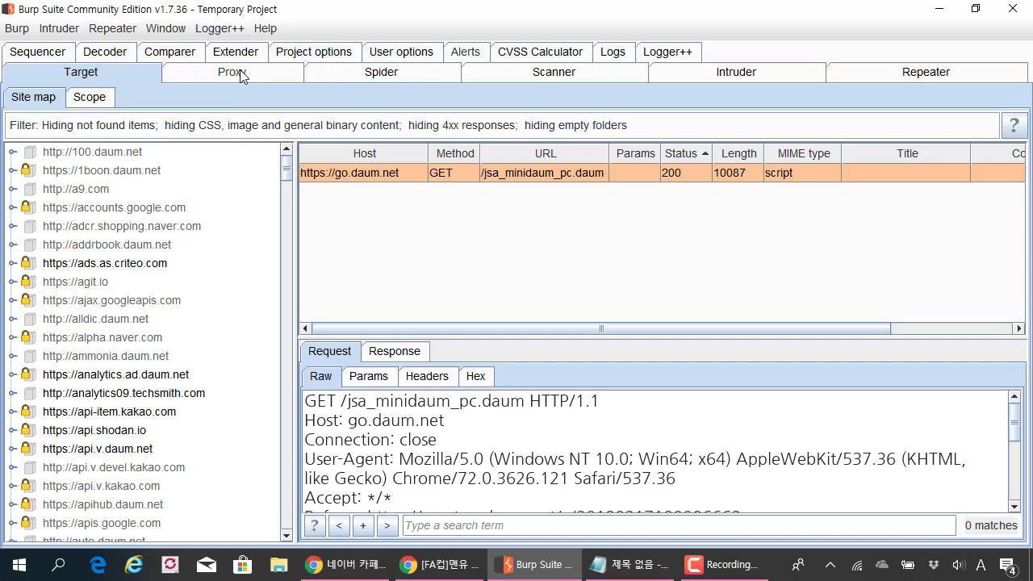
Step: Switch to Chrome, view the open Daum and Naver pages, and return to Burp Suite
key("alt+Tab")
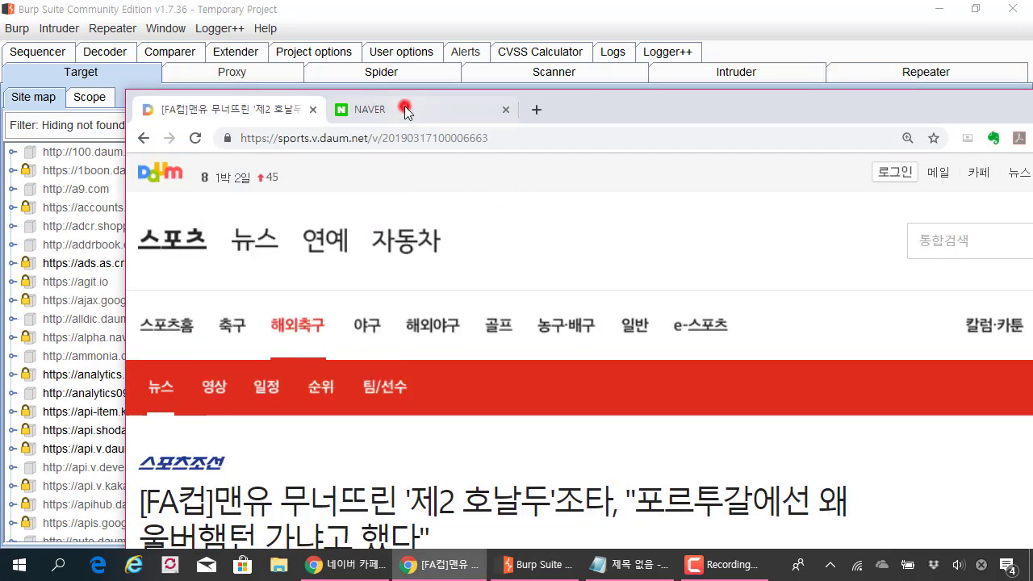
left_click(405, 111)
left_click(267, 116)
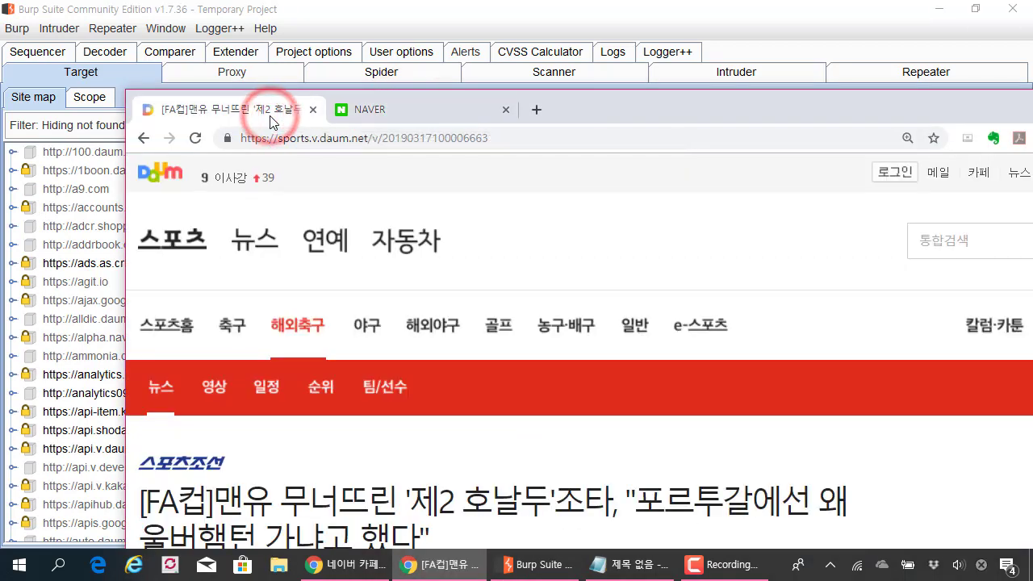
left_click(352, 109)
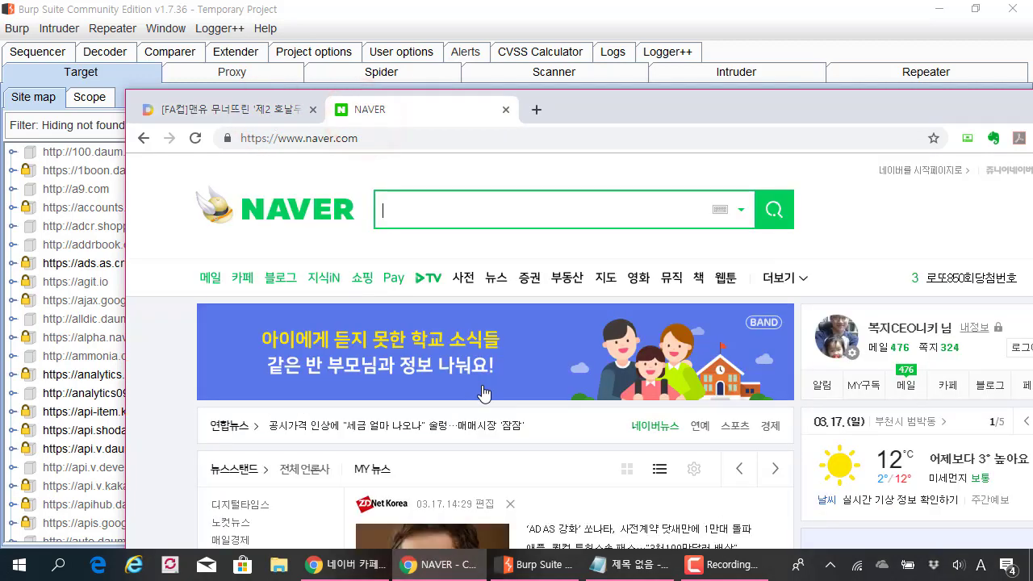
key("alt+Tab")
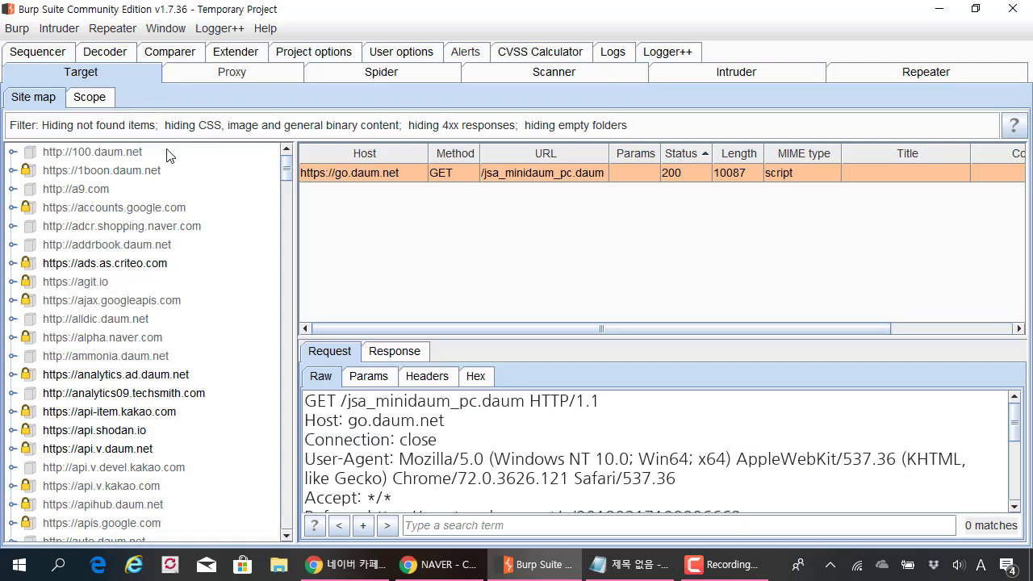
Step: Switch to Notepad and begin a note below the list of sites with "범위(Scope"
left_click(639, 557)
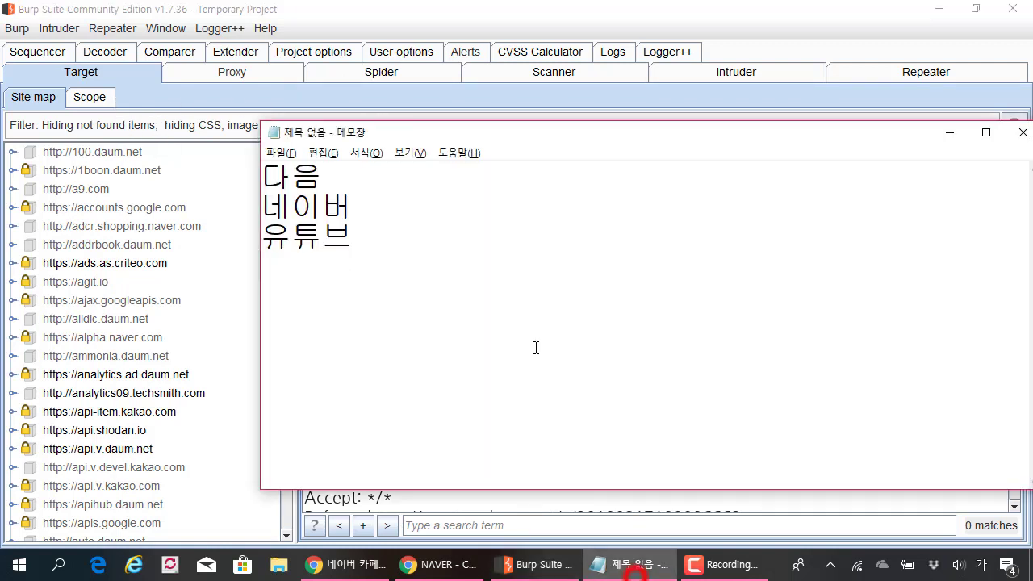
left_click(535, 346)
type("ㅂ")
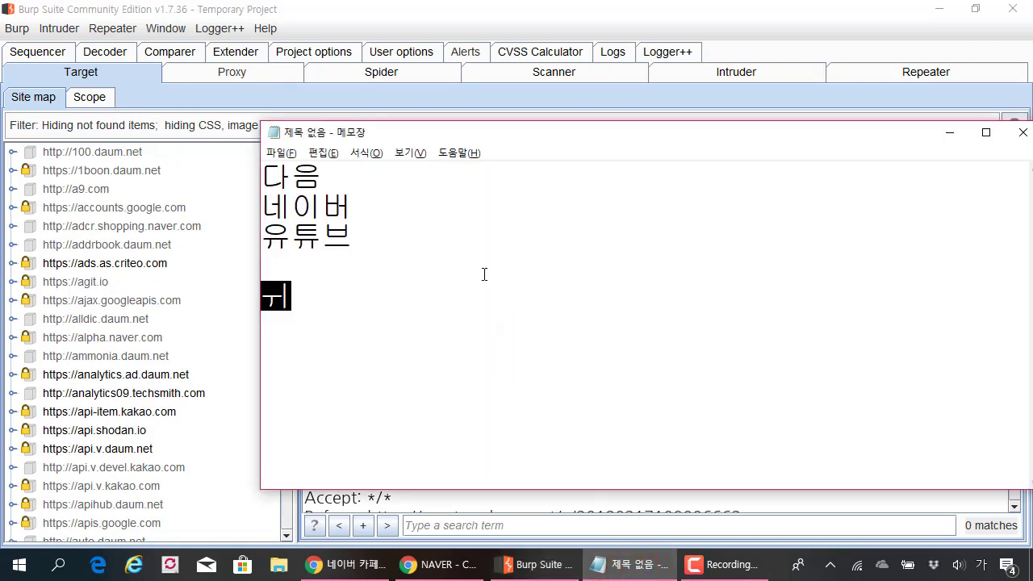
key("BackSpace")
key("BackSpace")
type("범위")
key("Hangul")
type("(Scope")
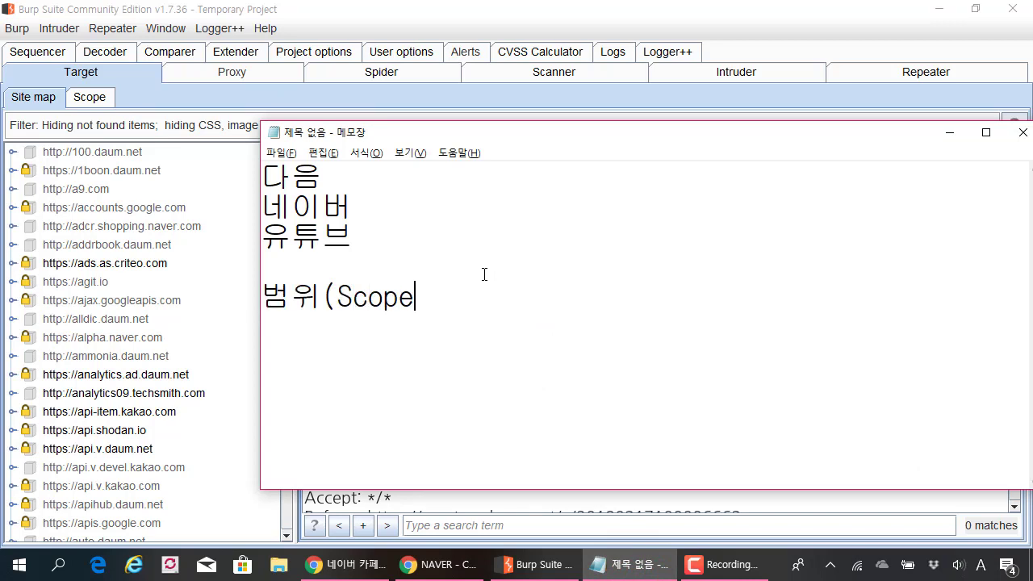
Step: Complete the note line so it reads "범위(Scope) 프록시 패킷을 잡고 싶은 도메인 등록" and start a new line
type(") 우네")
type("프록시 ")
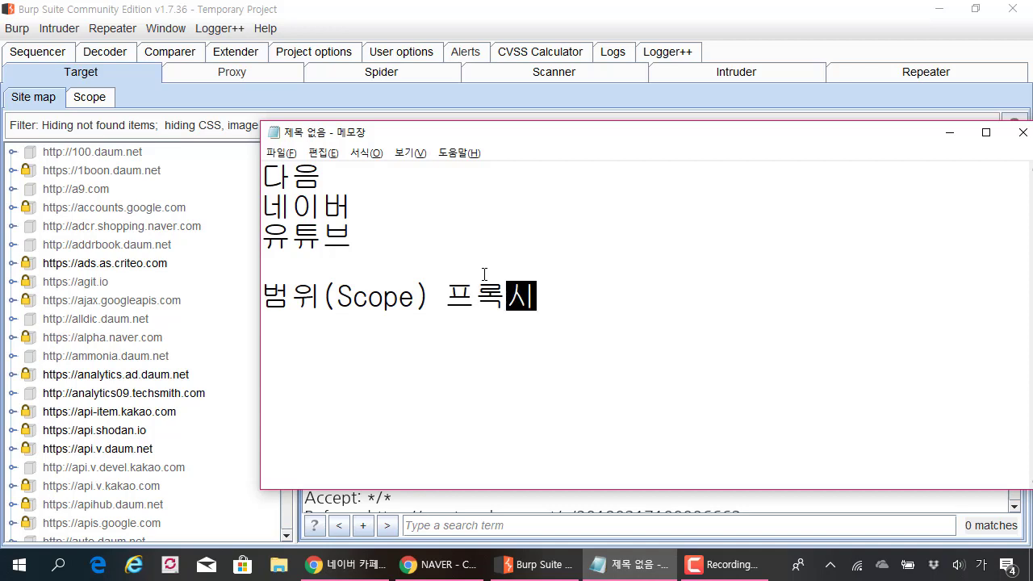
type("패킷")
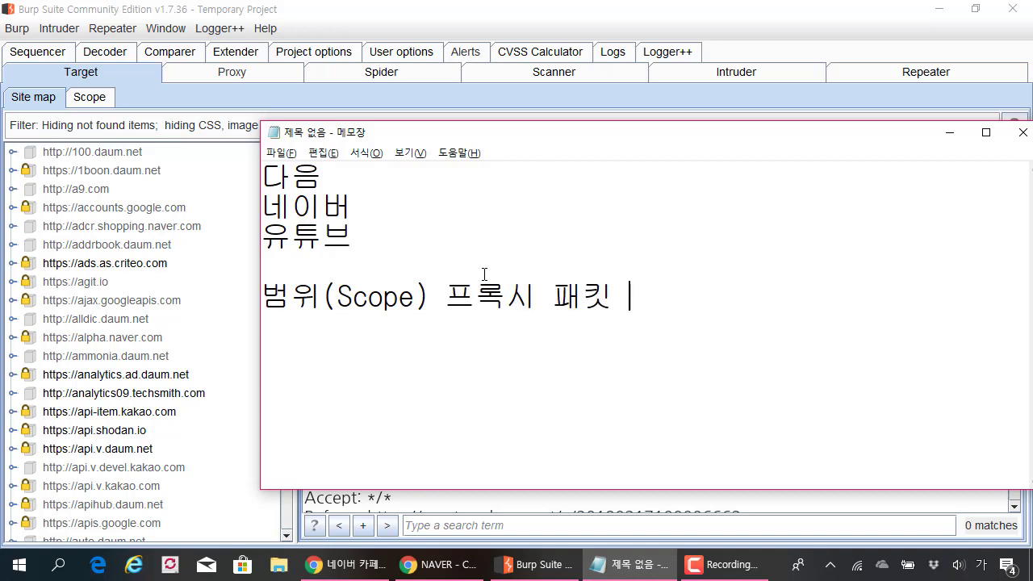
type("을 잡고 싶은 모")
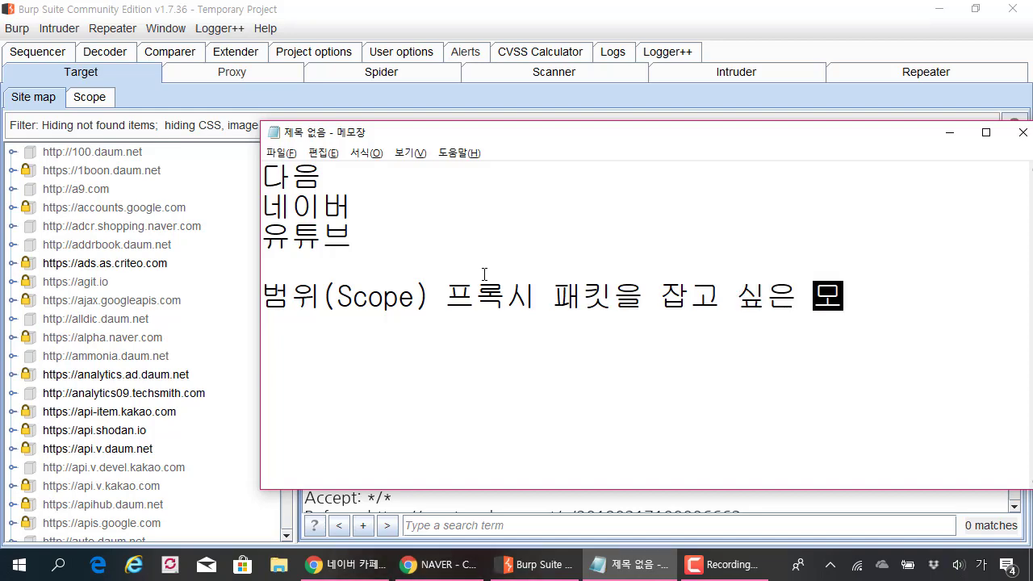
type("메인 등록")
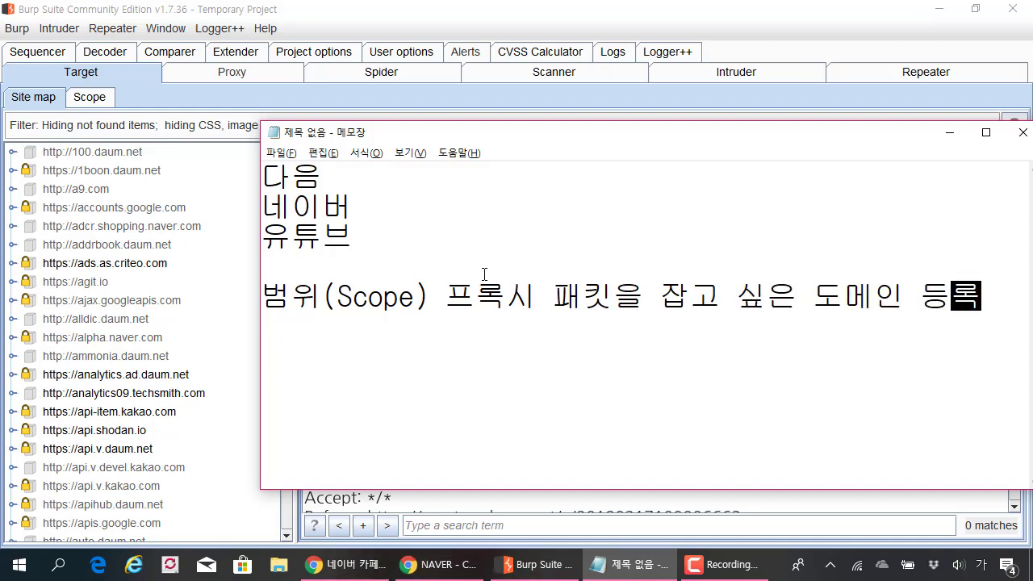
key("Return")
Step: Return to Burp Suite, open the target scope settings and review the include and exclude lists
left_click(78, 103)
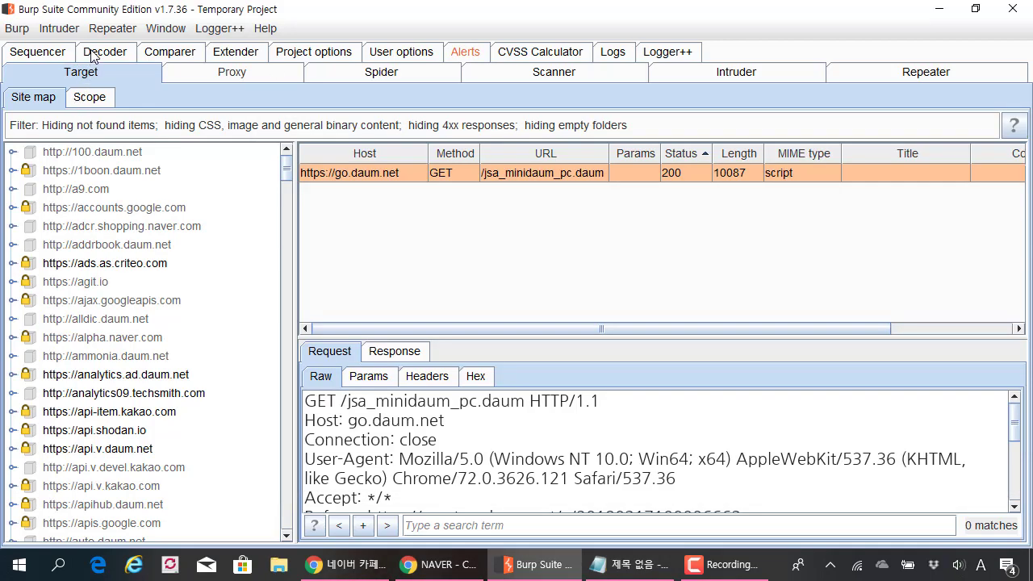
left_click(89, 98)
scroll(135, 139, "down", 2)
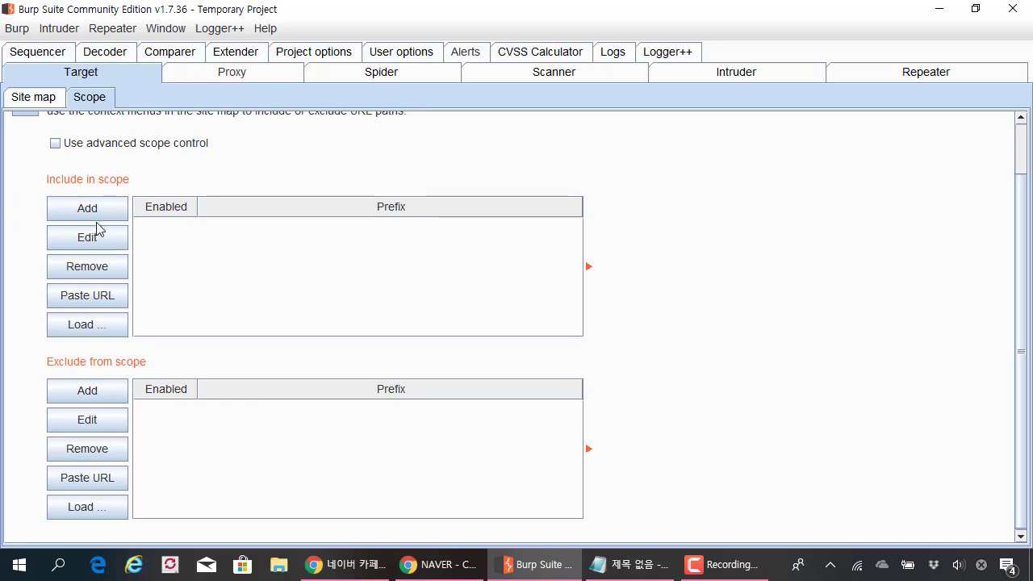
scroll(96, 229, "up", 2)
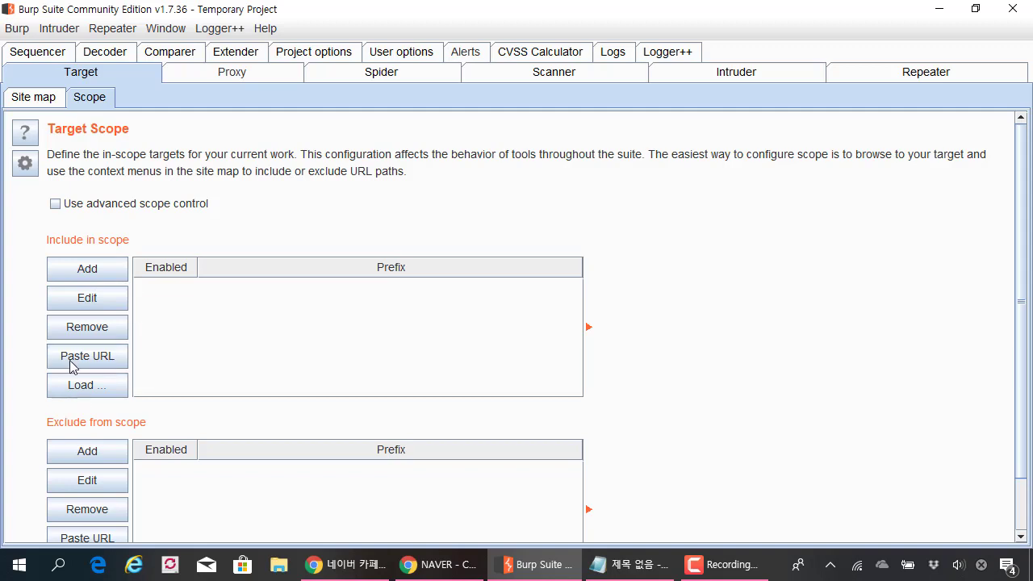
scroll(113, 322, "down", 1)
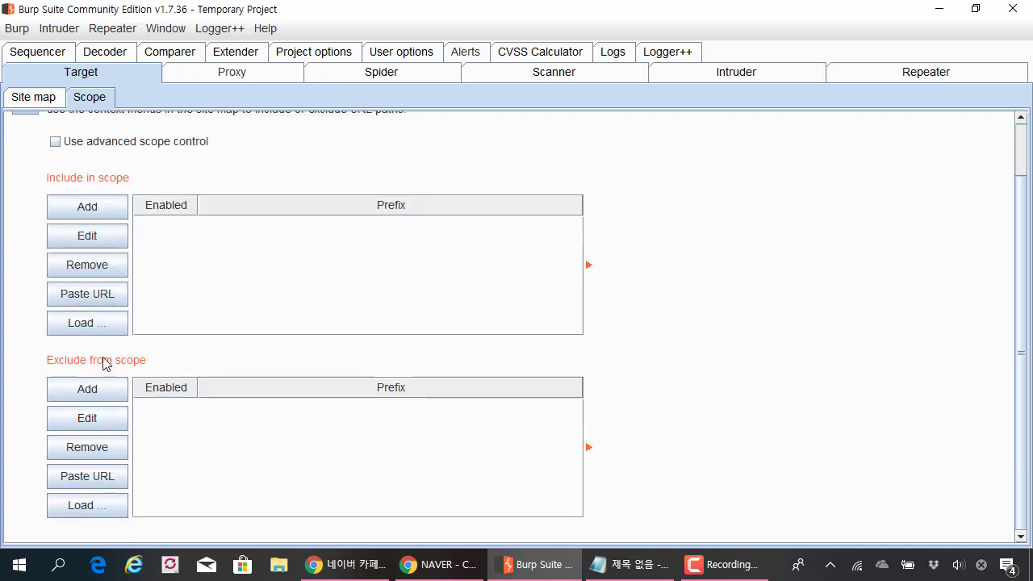
left_click(122, 385)
left_click(106, 211)
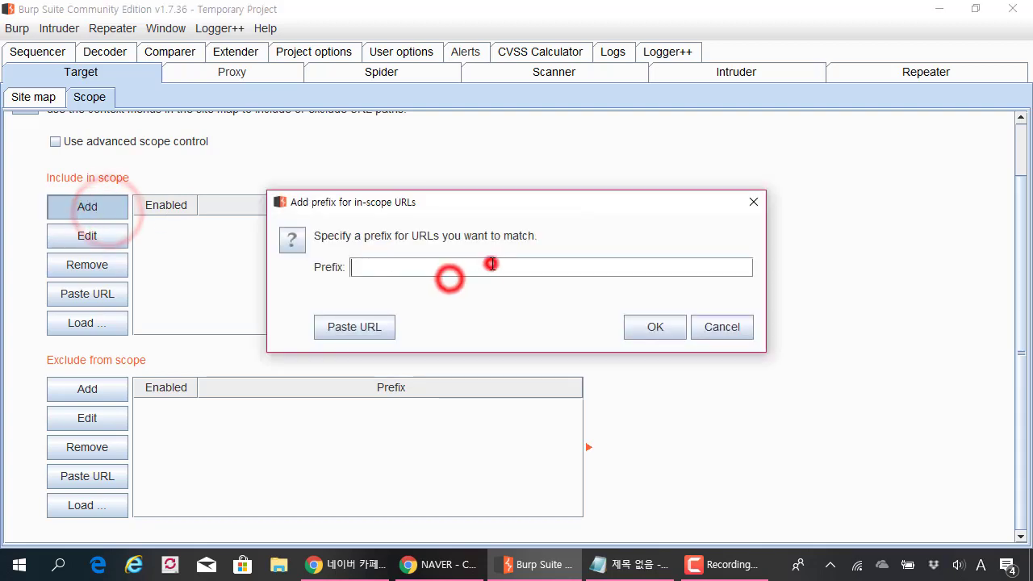
type("www.naver.com")
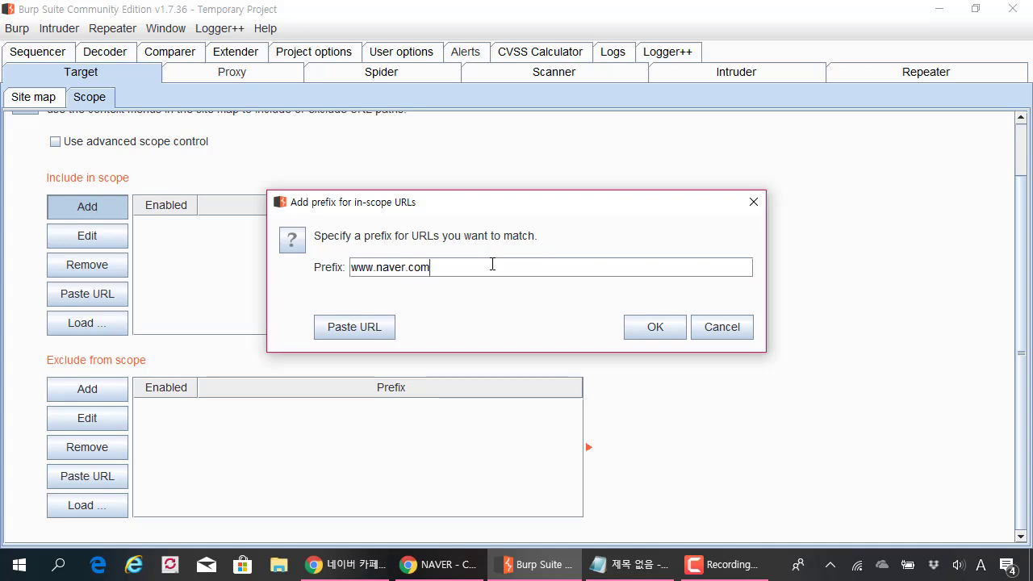
double_click(370, 267)
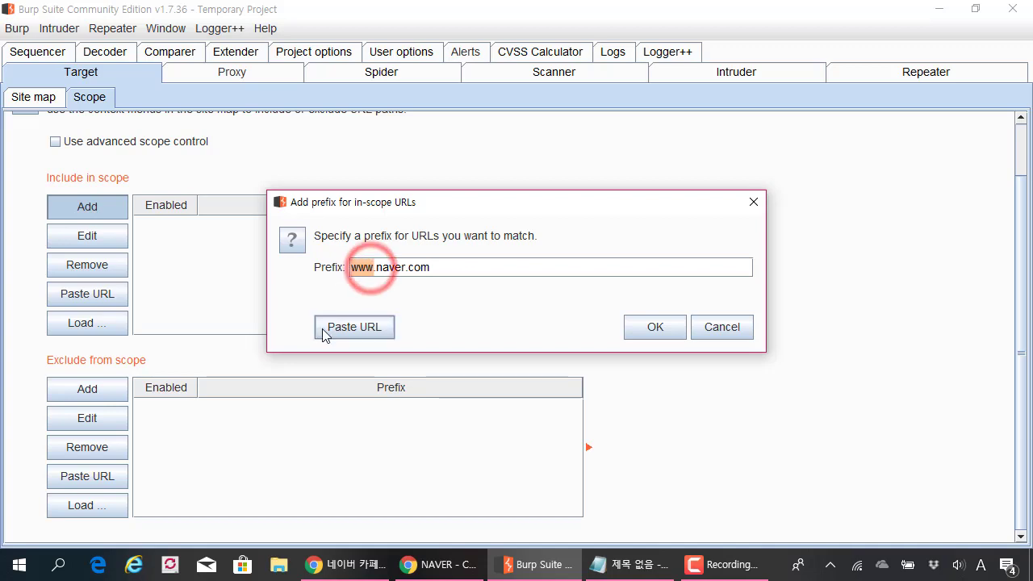
left_click(666, 331)
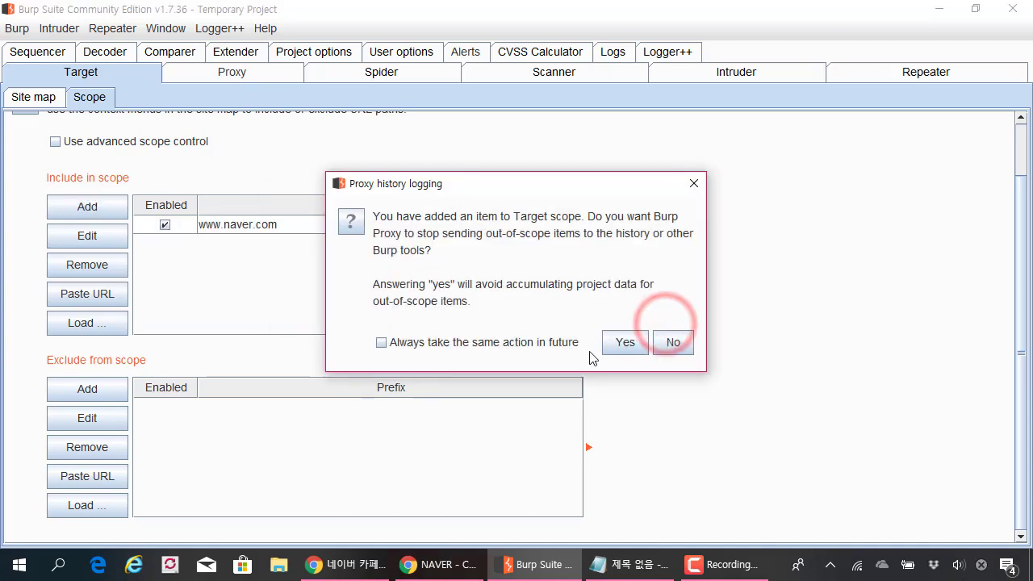
left_click(620, 342)
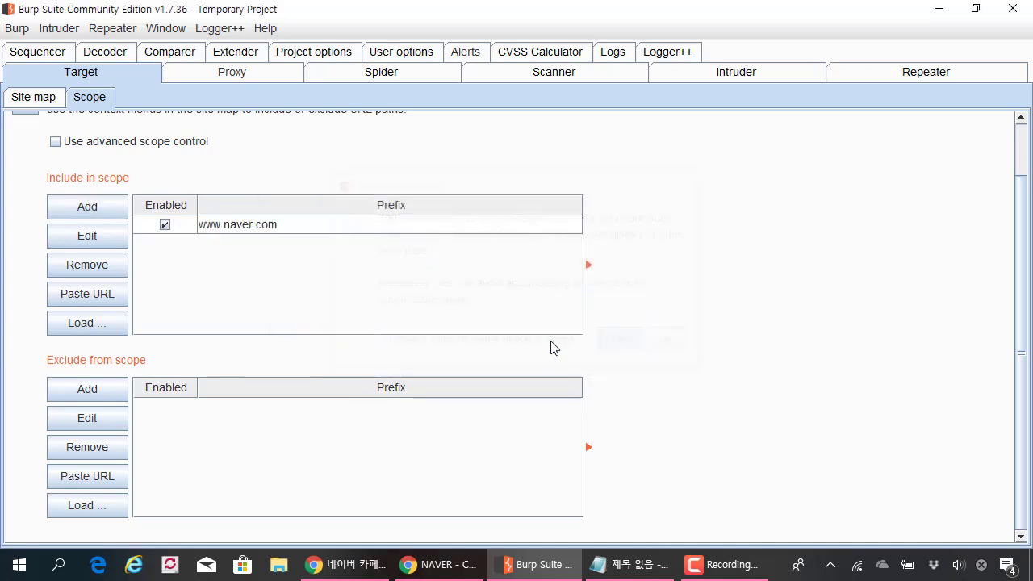
left_click(98, 212)
left_click(539, 267)
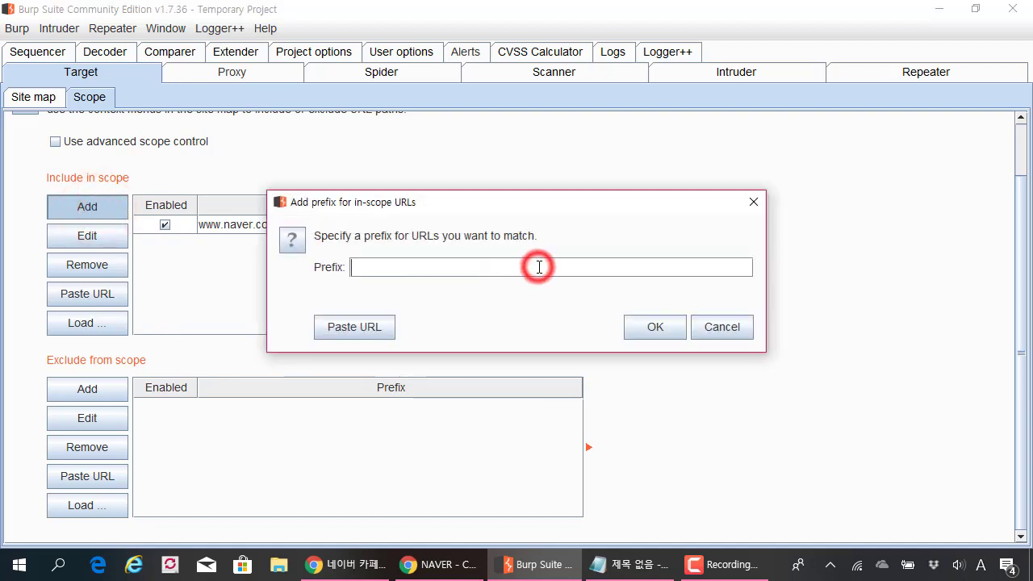
type("https")
key("BackSpace")
key("BackSpace")
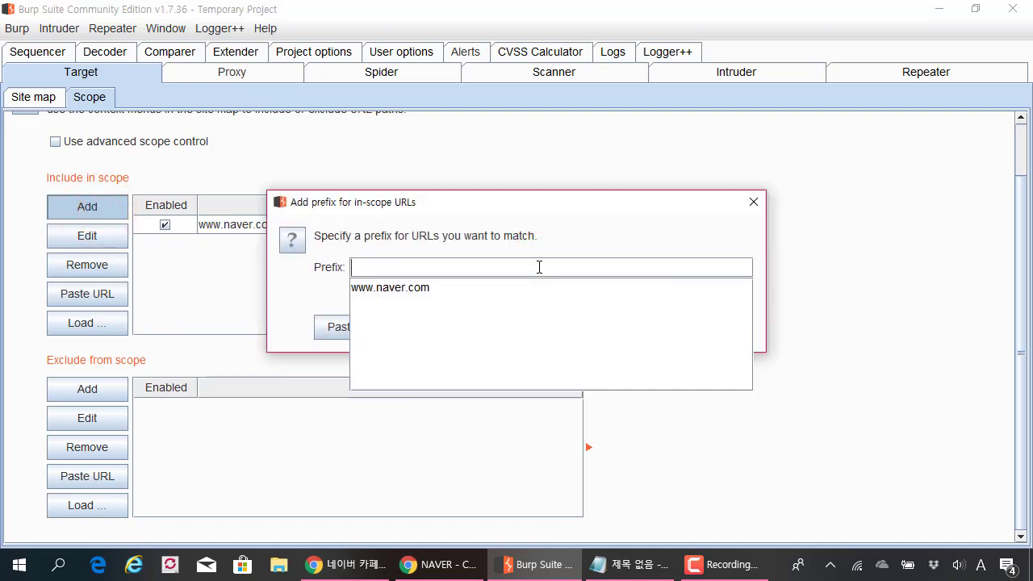
type("www.daum")
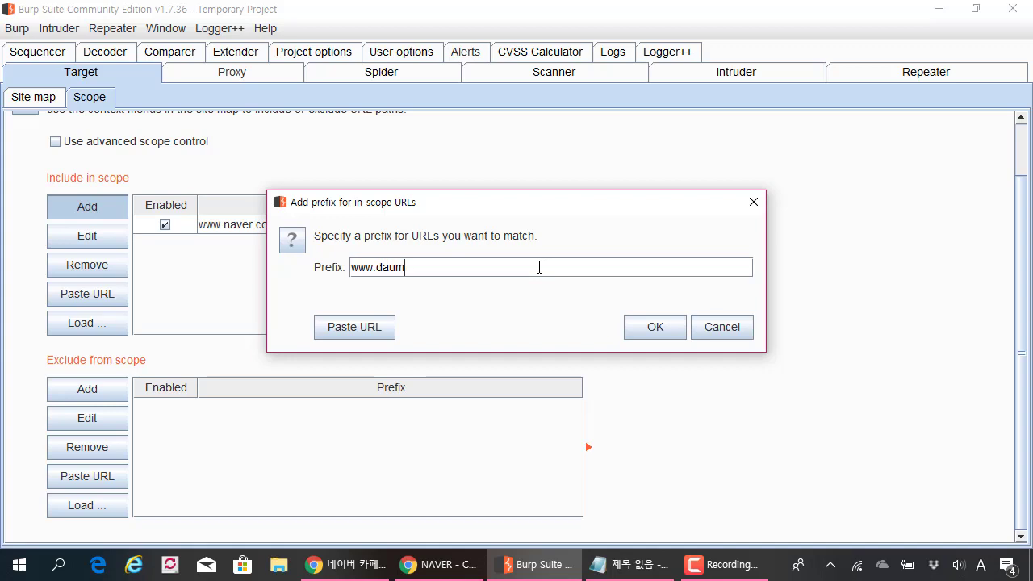
type(".net")
key("Return")
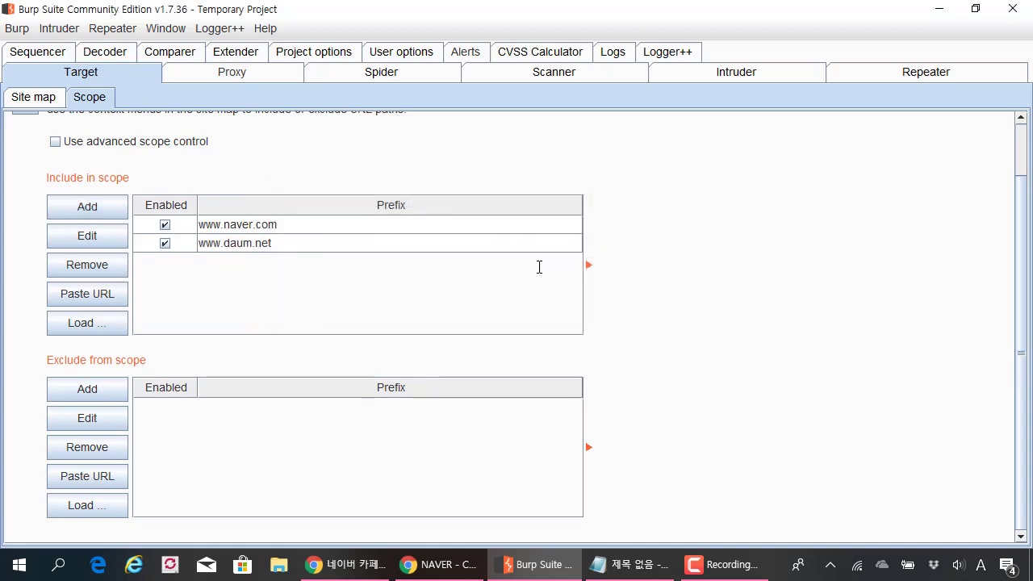
scroll(262, 260, "up", 2)
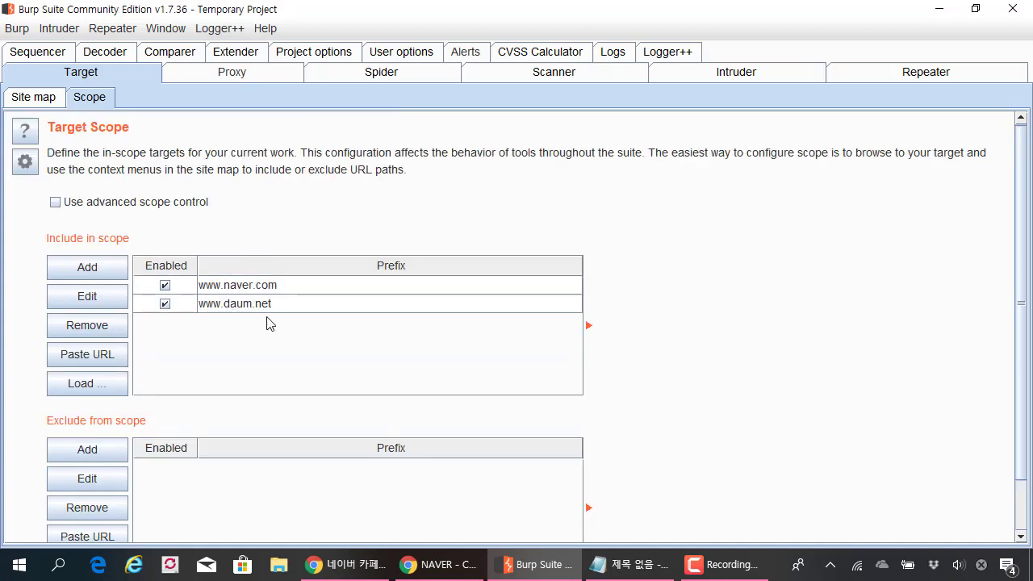
left_click(96, 267)
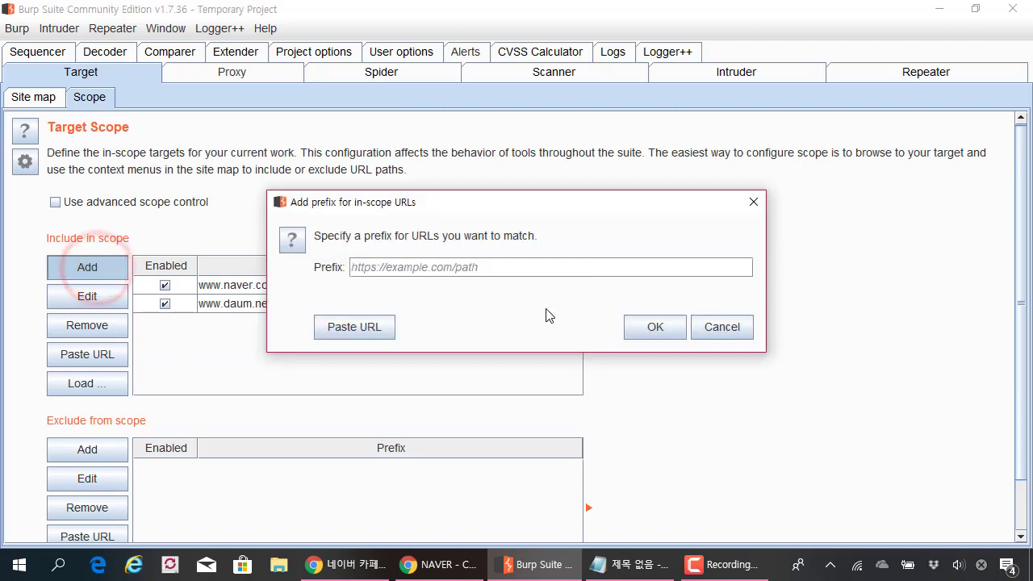
left_click(500, 255)
type("ww.")
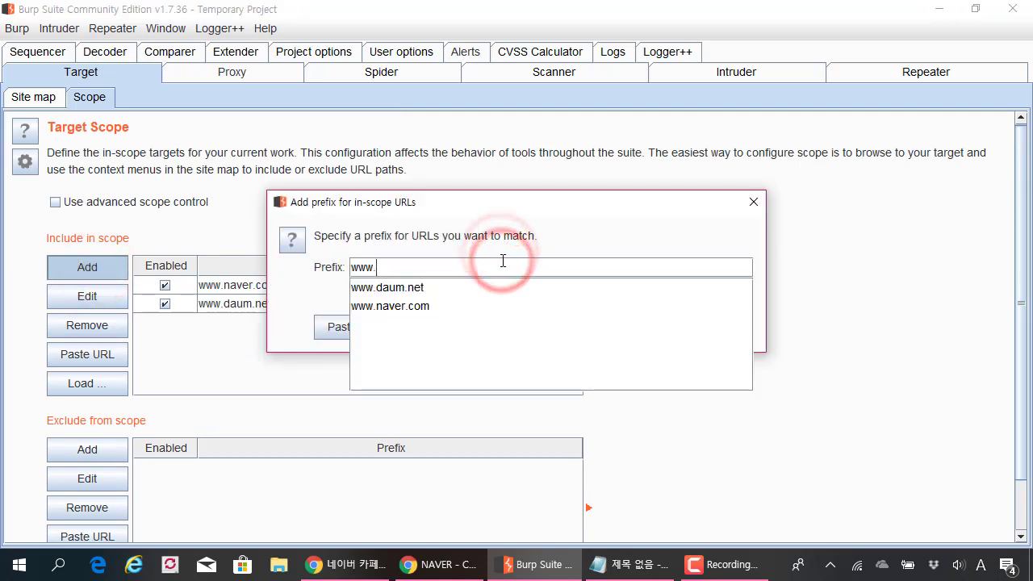
type("youtube.com")
key("Return")
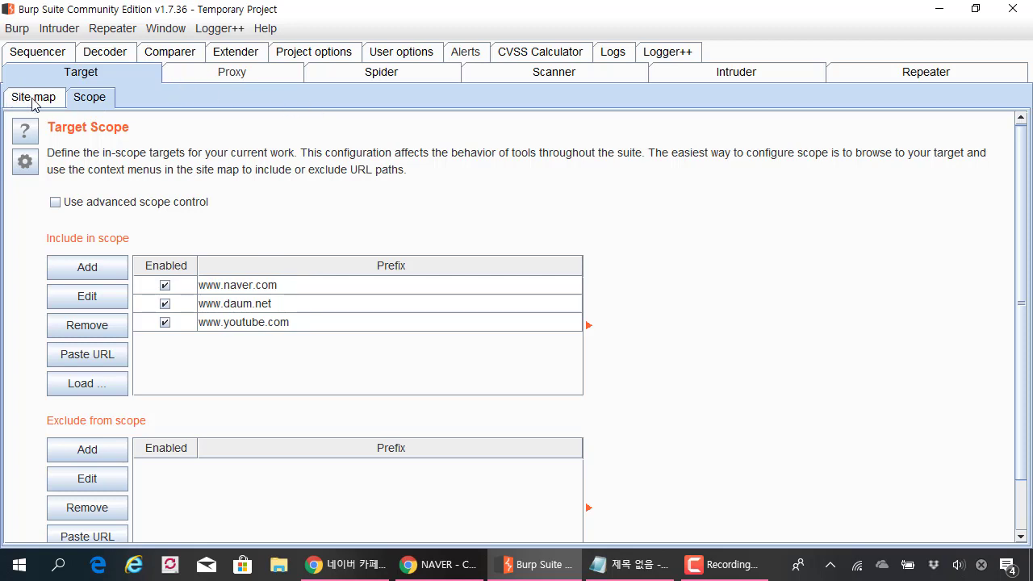
Step: Open the proxy section, switch to Notepad and add the note line "-> 프록시 범위에 등록된 사이트만 인터럽트.." below the scope line
left_click(269, 77)
key("alt+Tab")
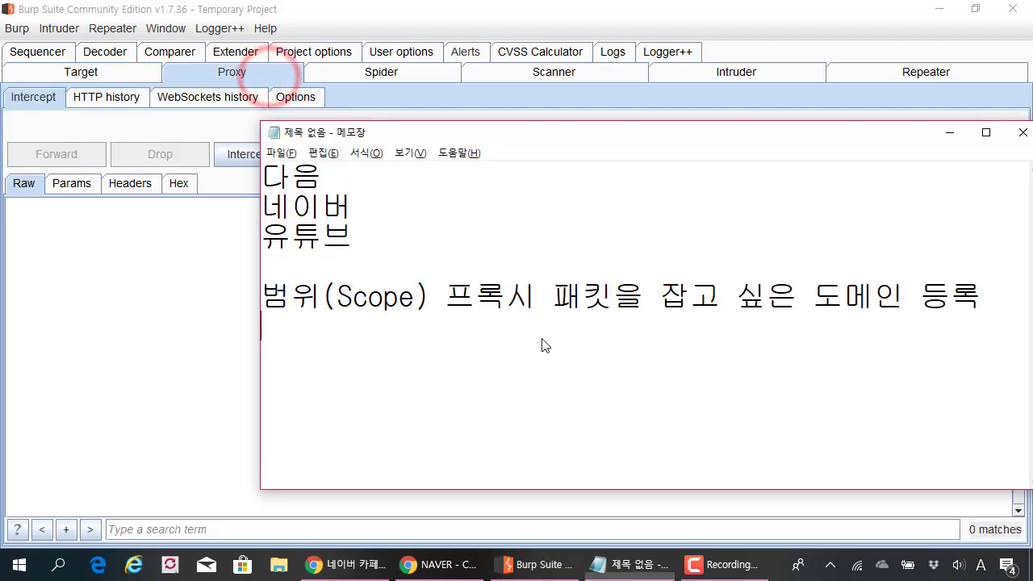
left_click(771, 336)
type("-> ")
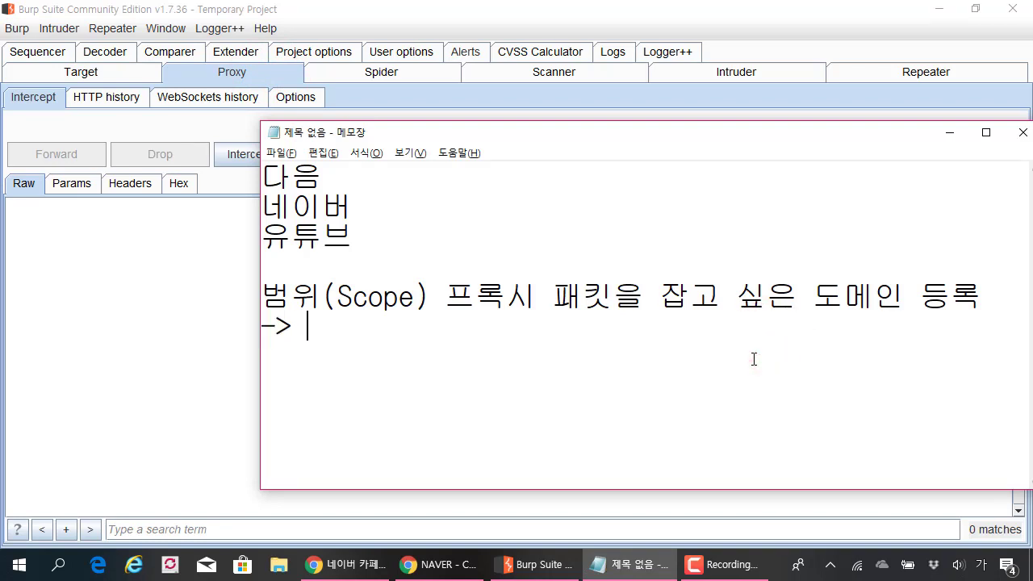
type("vm")
key("BackSpace")
key("BackSpace")
key("Hangul")
type("프록시")
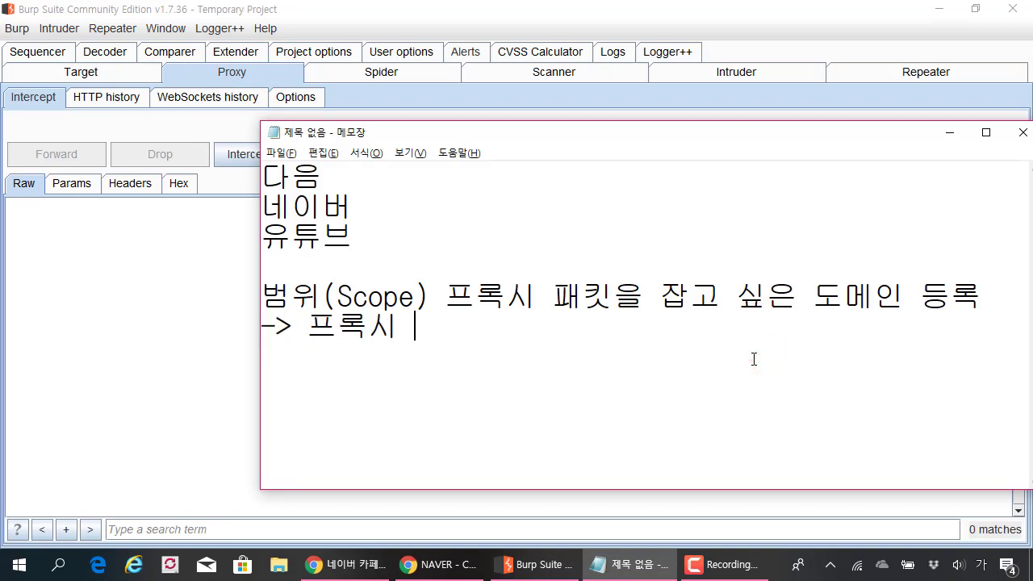
key("Hangul")
type("Scor")
key("BackSpace")
key("BackSpace")
key("BackSpace")
key("BackSpace")
key("Hangul")
type("범위에 등록된")
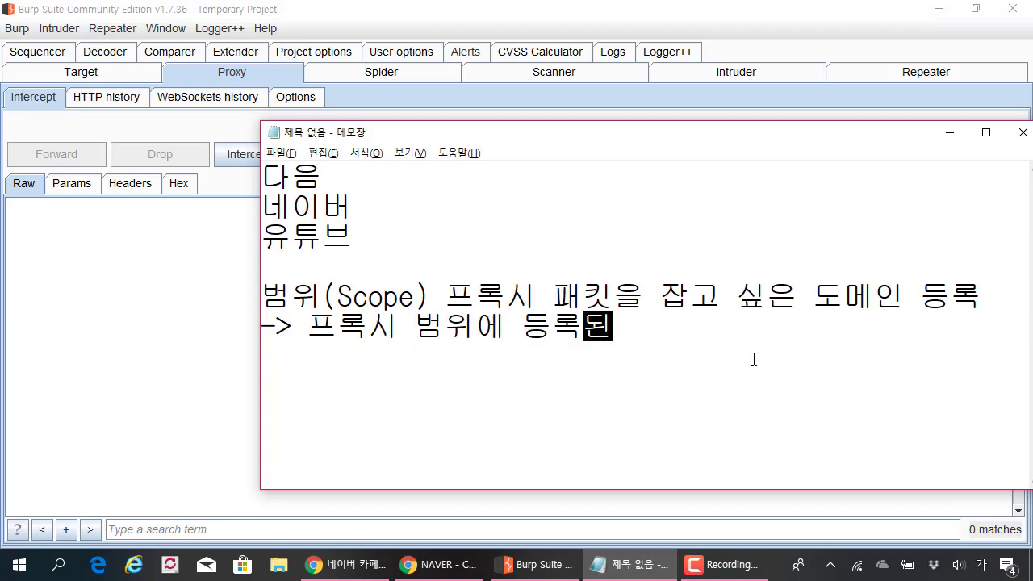
type(" 사이트ㄱ")
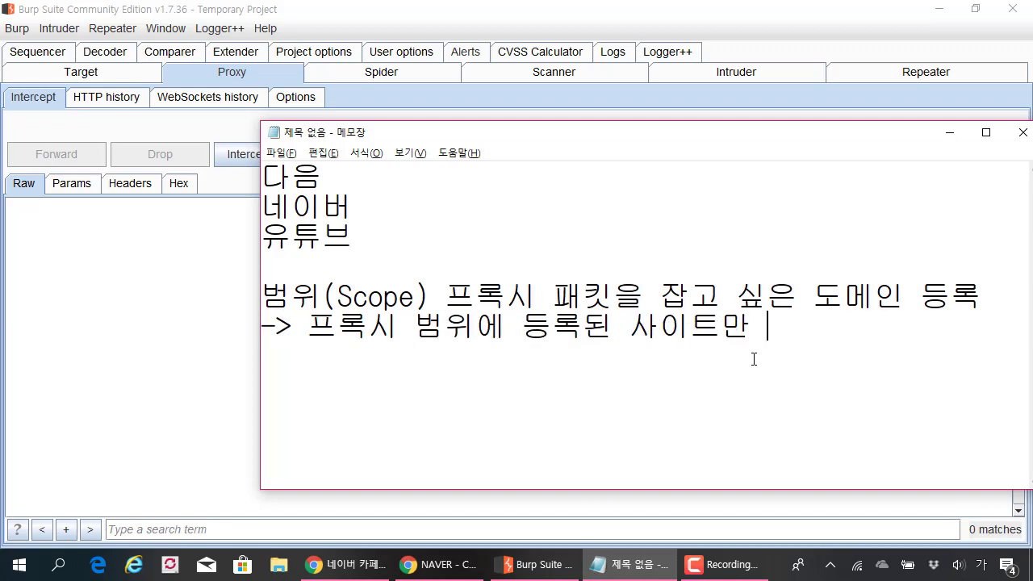
type(" 인터럽트..")
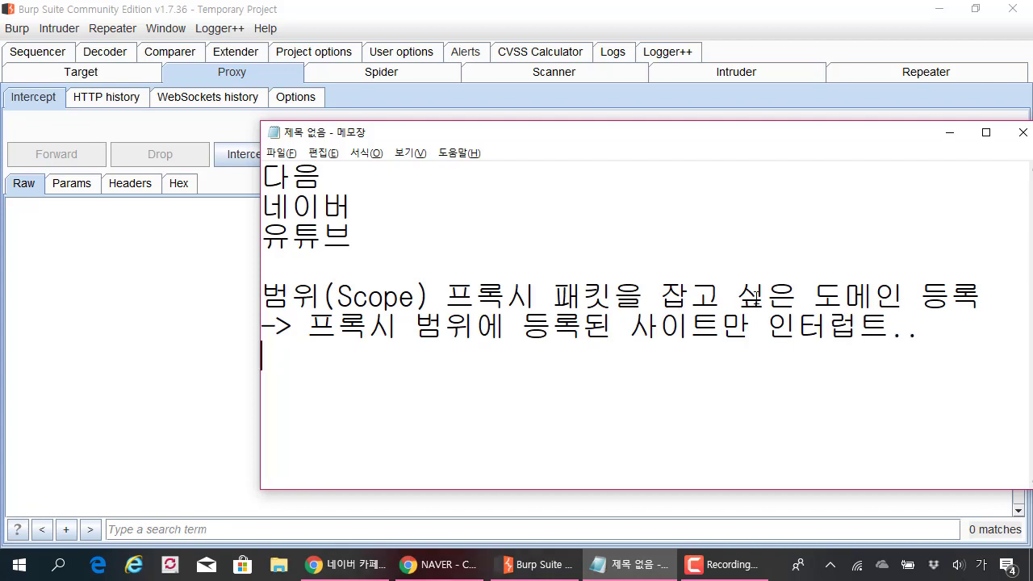
Step: Add a second note line reading "-> 요청 및 응답을 모두 설정.." below it
type("요청")
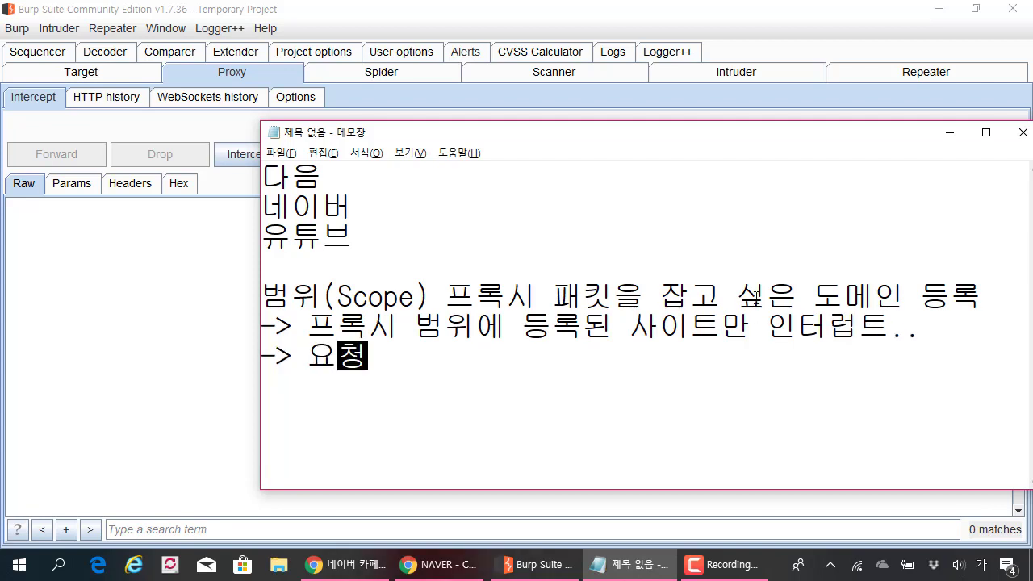
type(" 및 응답을 모두 설정")
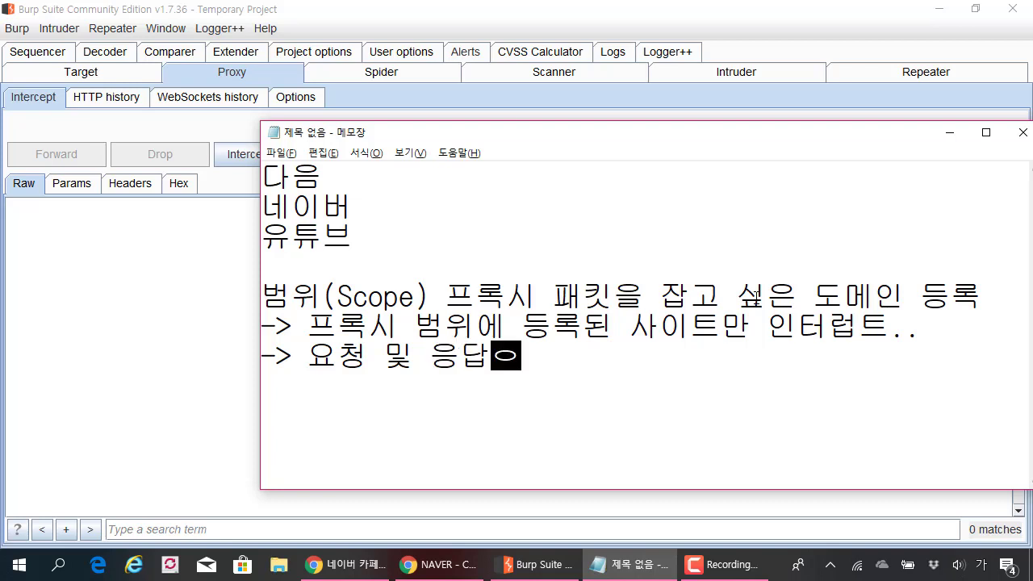
key("BackSpace")
key("BackSpace")
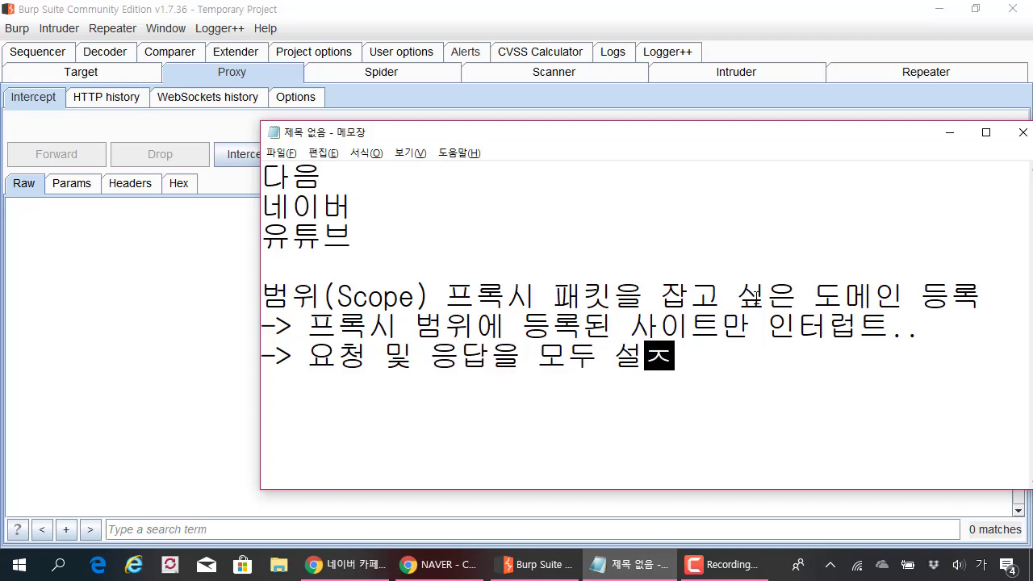
type("ㅓㅇ.")
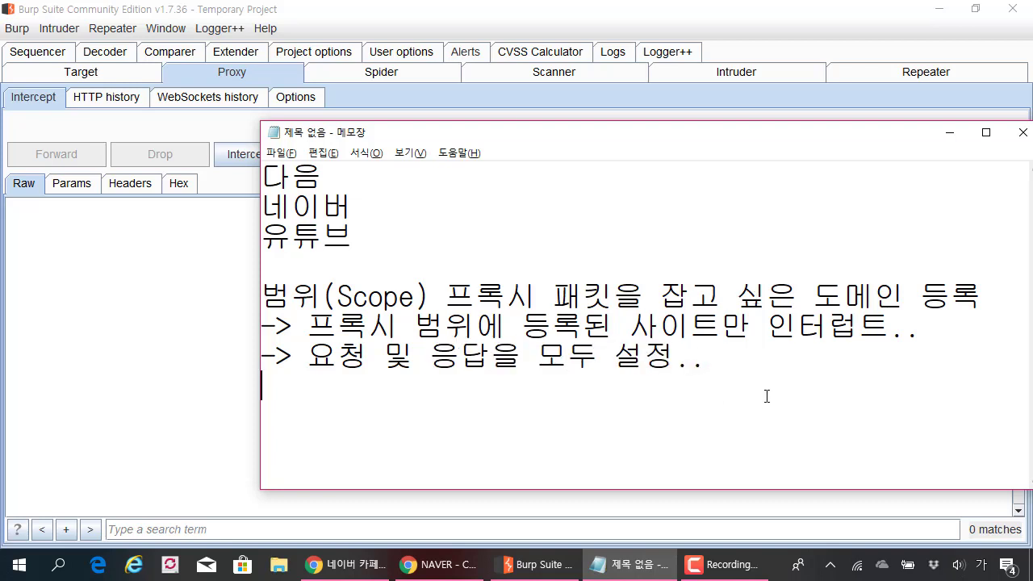
left_click_drag(750, 387, 263, 295)
left_click(587, 354)
Step: Return to Burp Suite, open the proxy options and enable intercepting server responses based on the rules
left_click(214, 298)
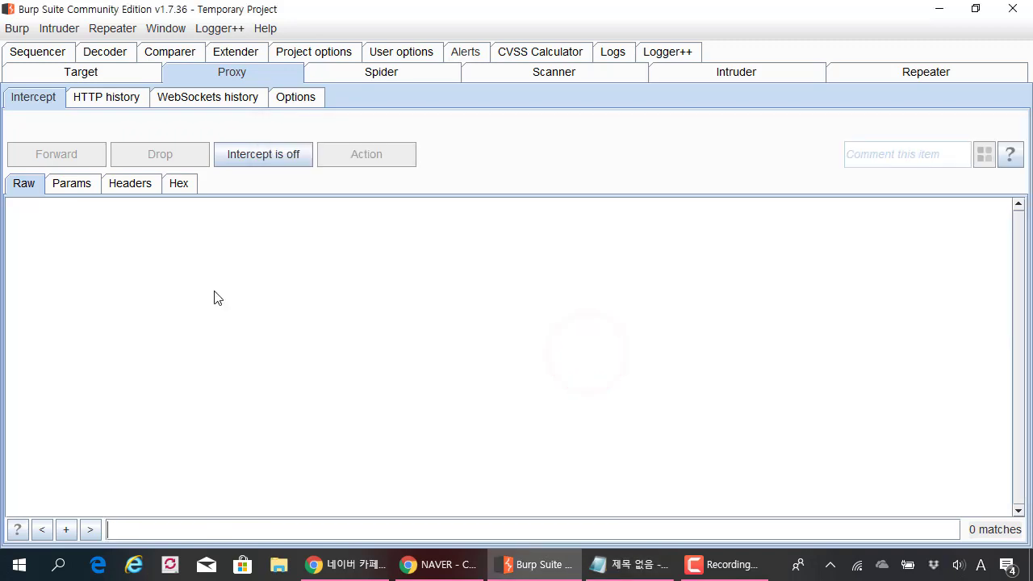
left_click(316, 97)
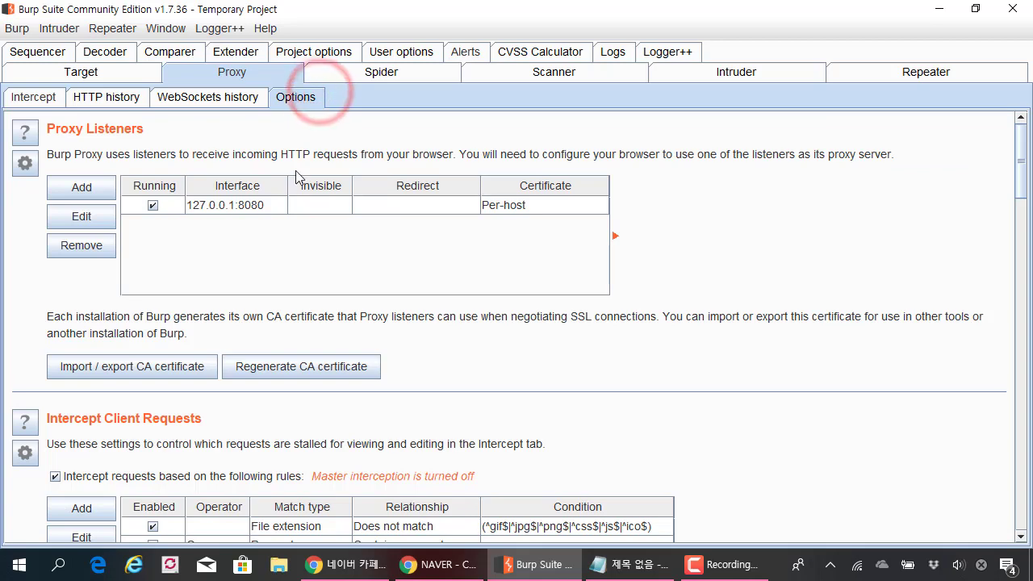
scroll(295, 171, "down", 3)
scroll(346, 260, "up", 3)
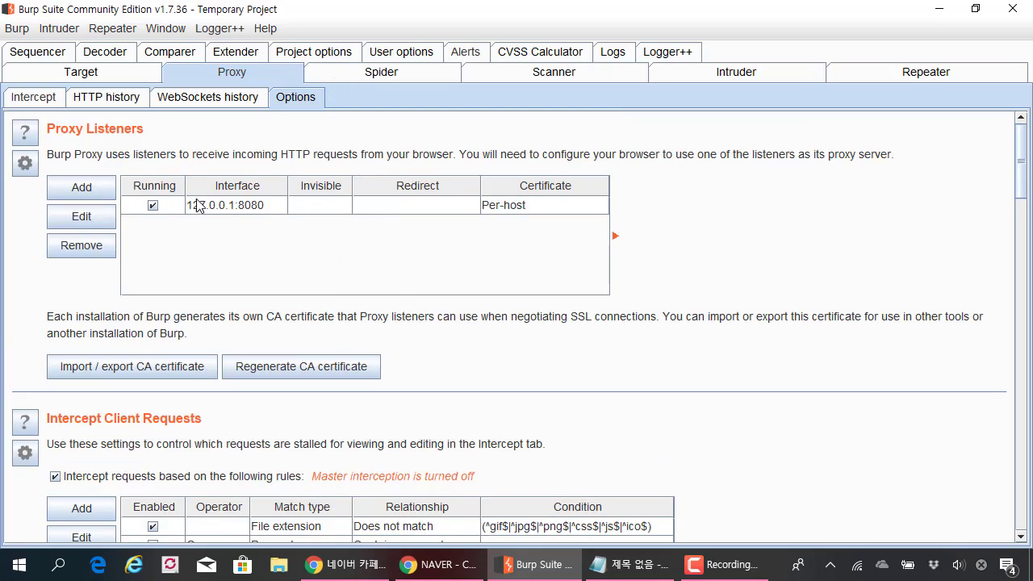
scroll(218, 221, "down", 3)
scroll(161, 242, "down", 2)
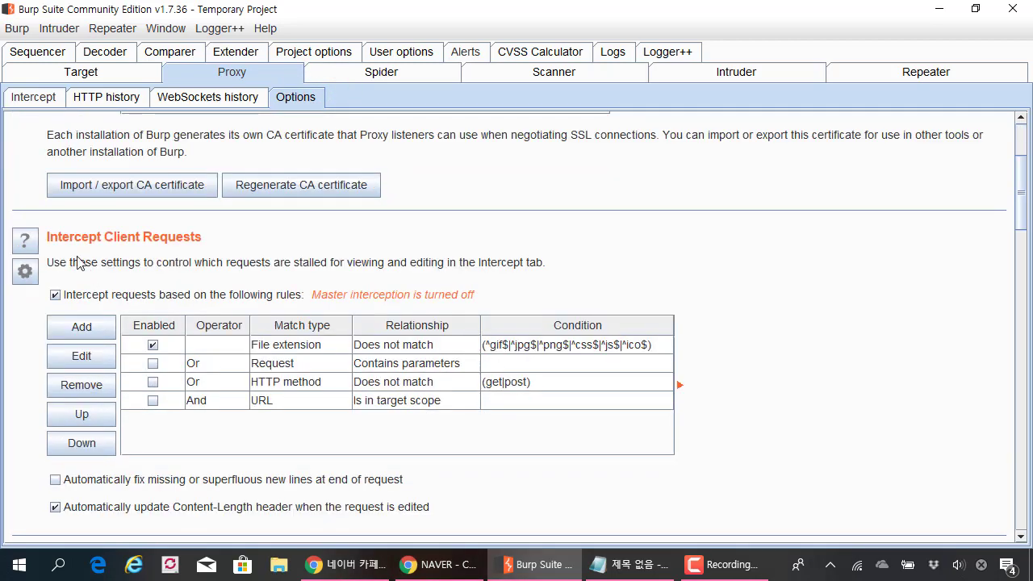
scroll(200, 254, "down", 3)
scroll(200, 252, "down", 3)
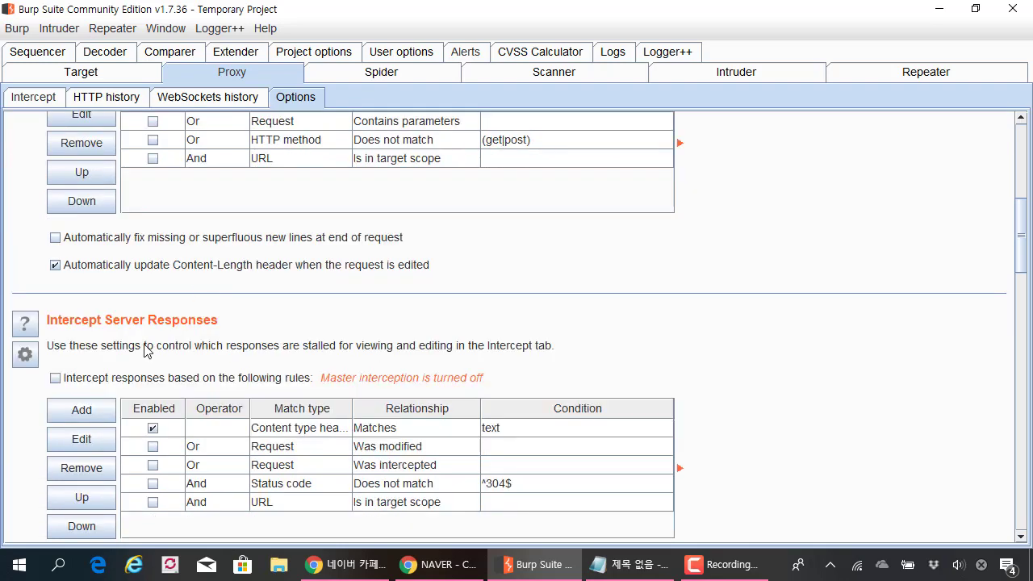
left_click(120, 378)
scroll(194, 200, "up", 4)
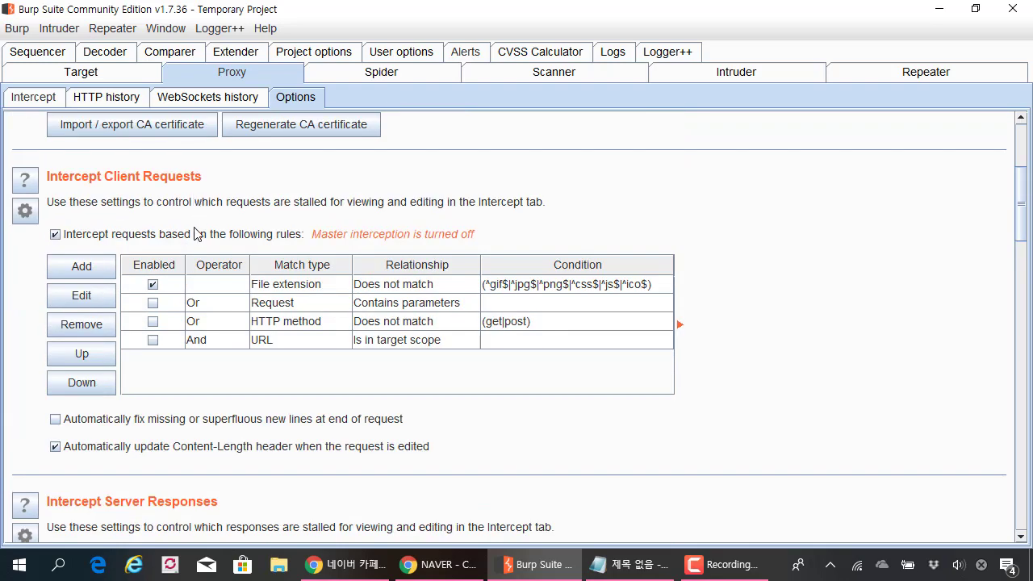
scroll(199, 232, "down", 3)
Step: Switch to Notepad and correct the word 인터럽트 to 인터셉트 in the first arrow line
key("alt+Tab")
left_click(671, 364)
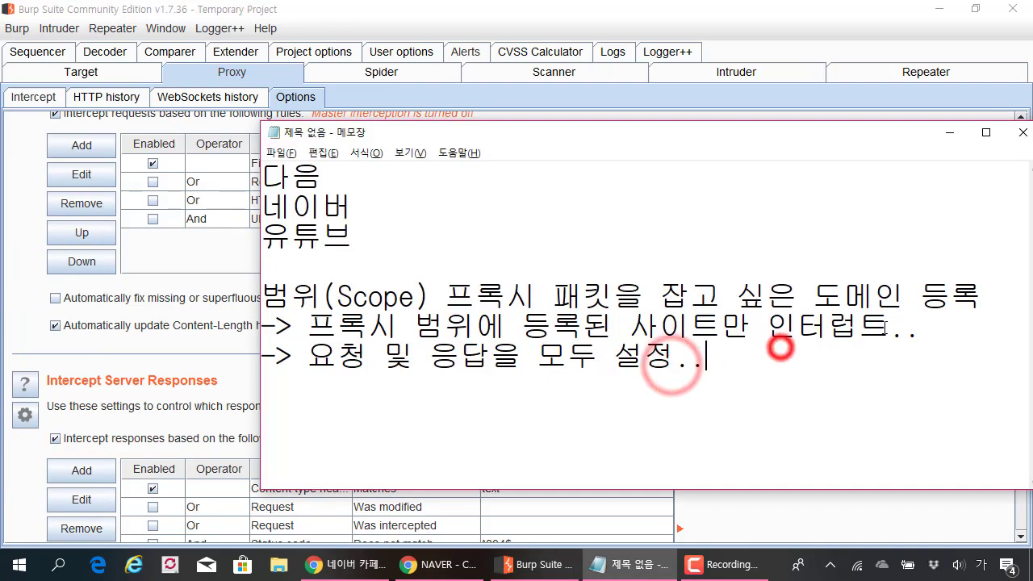
left_click_drag(829, 333, 896, 349)
type("ㅅㅔㅂㅌㅡ")
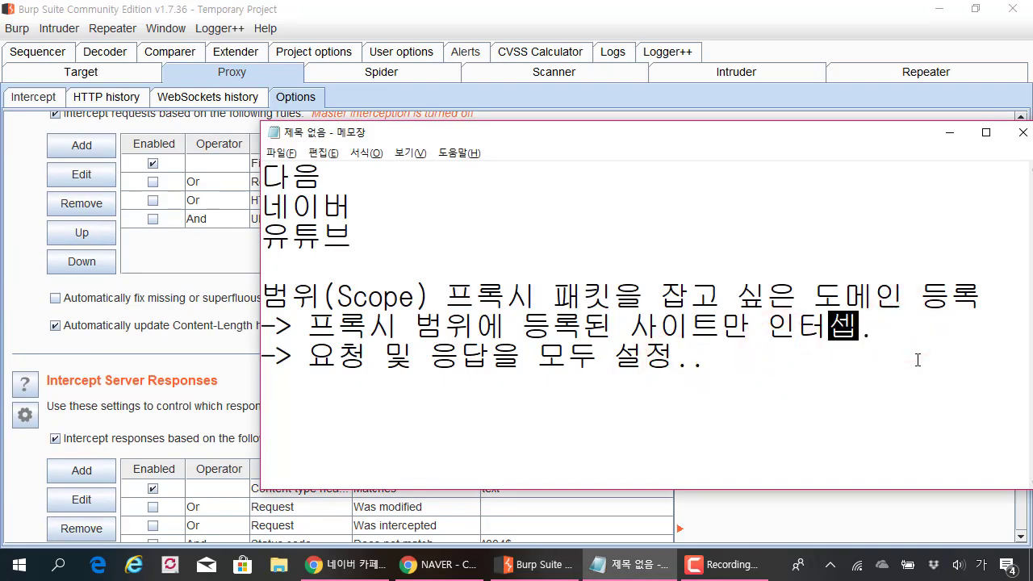
left_click(912, 358)
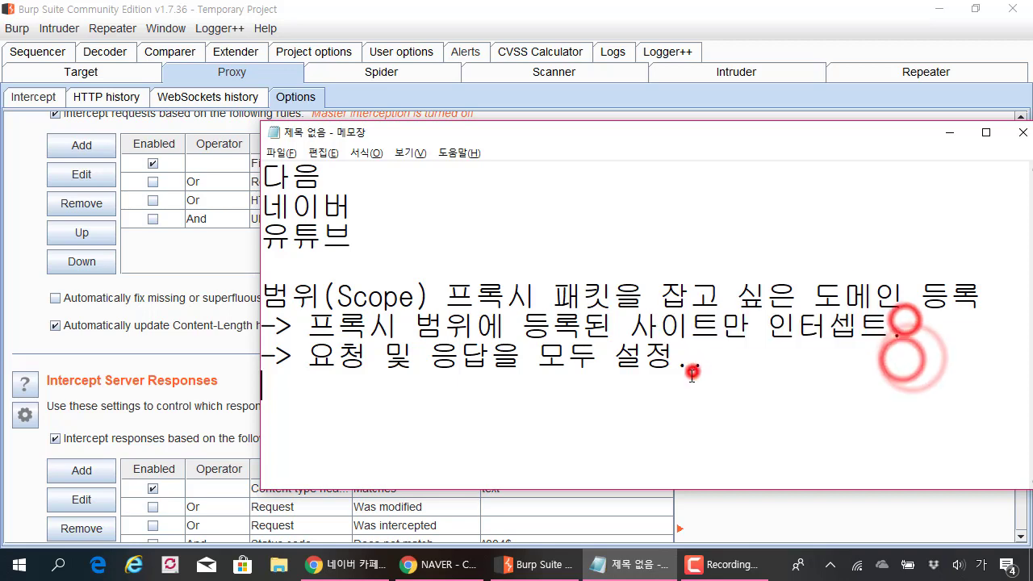
Step: Return to Burp Suite and examine the request and response interception settings, especially the client request rule for URLs in target scope
key("alt+Tab")
scroll(681, 352, "up", 3)
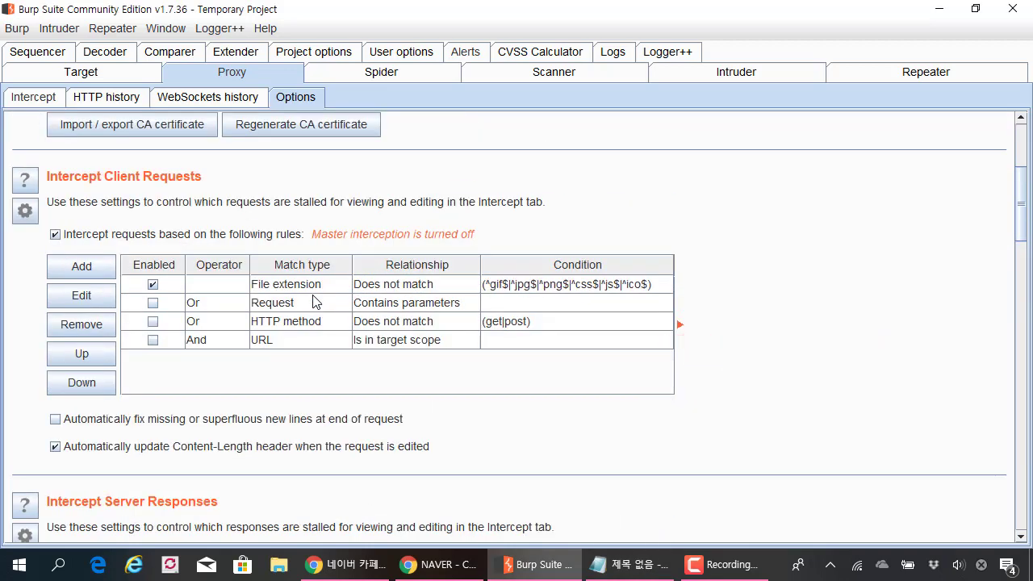
scroll(315, 301, "down", 3)
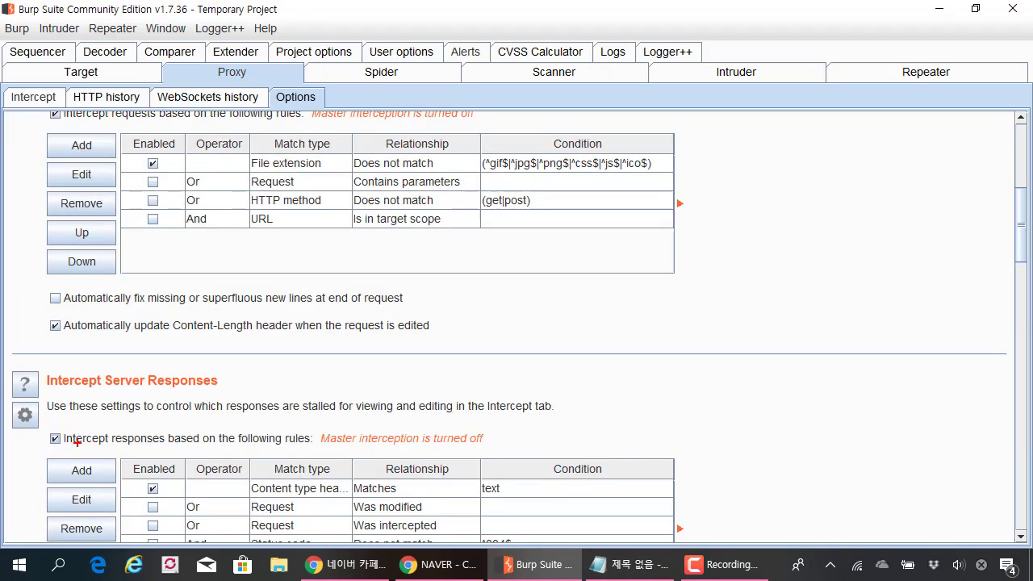
left_click(77, 442)
scroll(69, 403, "up", 4)
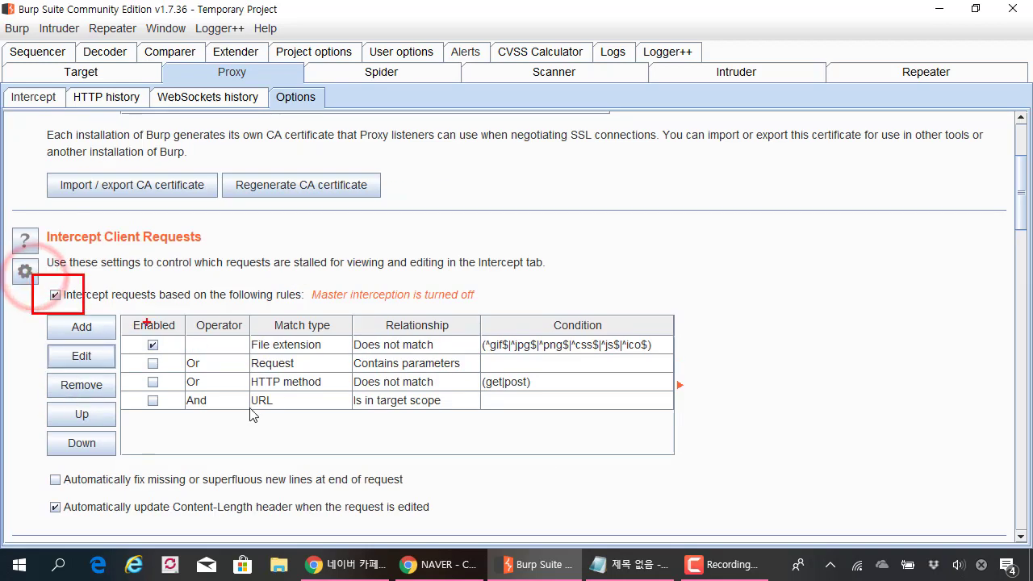
scroll(252, 323, "down", 1)
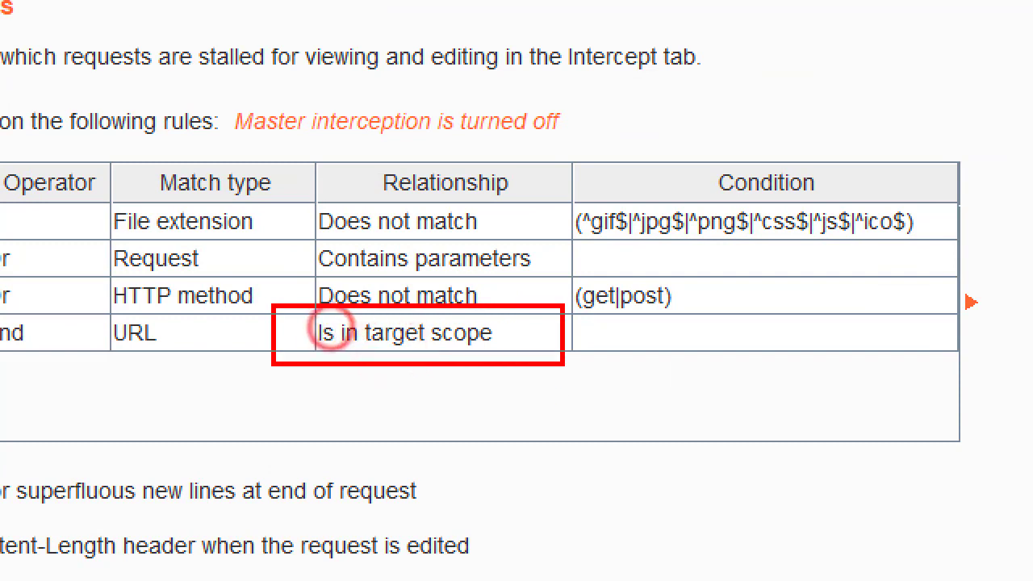
left_click_drag(586, 339, 634, 327)
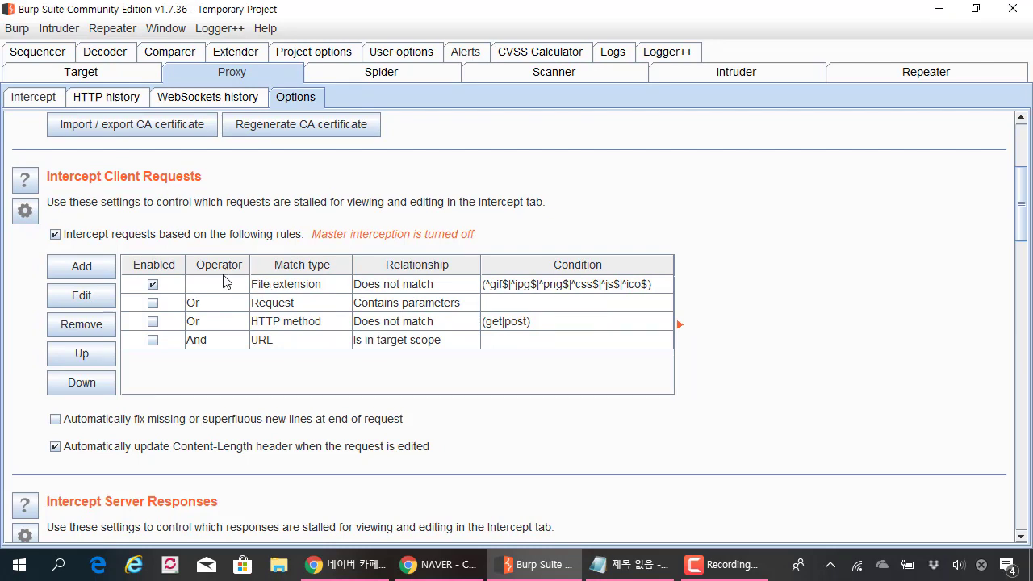
mouse_move(121, 256)
left_mouse_down()
mouse_move(250, 327)
mouse_move(680, 332)
left_mouse_up()
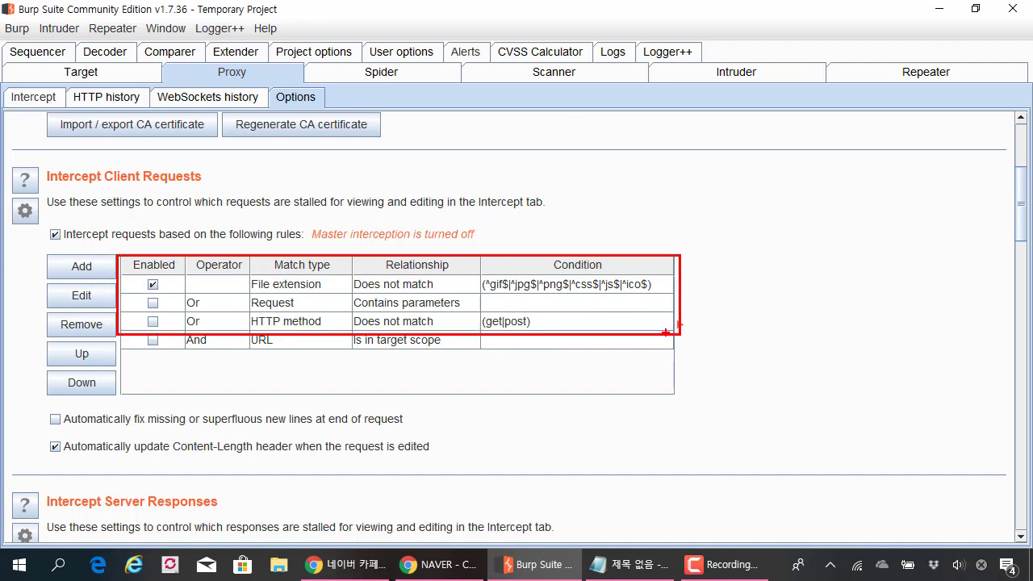
left_click(699, 251)
left_click(355, 348)
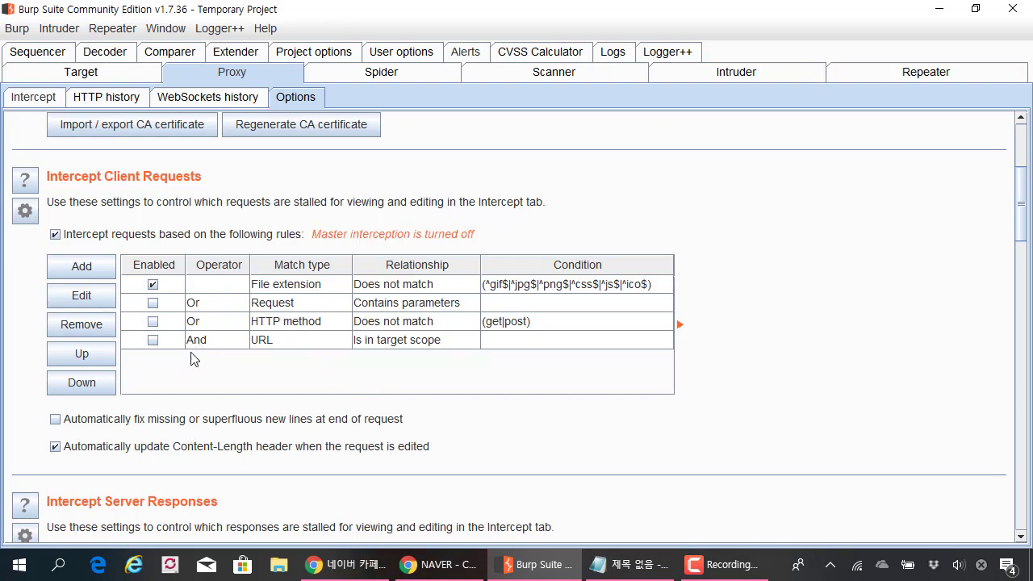
Step: Enable the "And URL Is in target scope" rule for both client requests and server responses
left_click(153, 339)
scroll(151, 345, "down", 3)
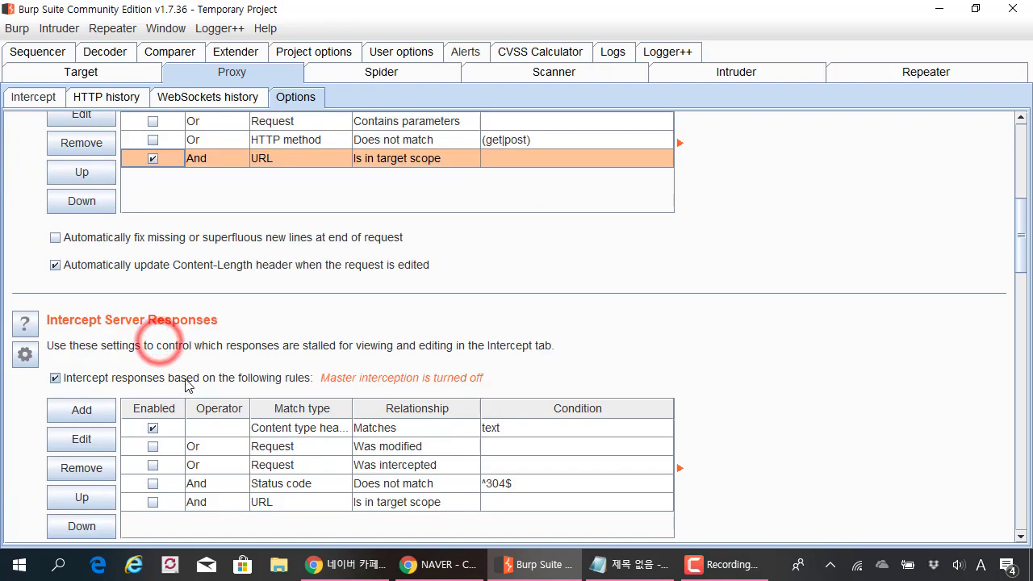
left_click(151, 502)
scroll(151, 502, "down", 3)
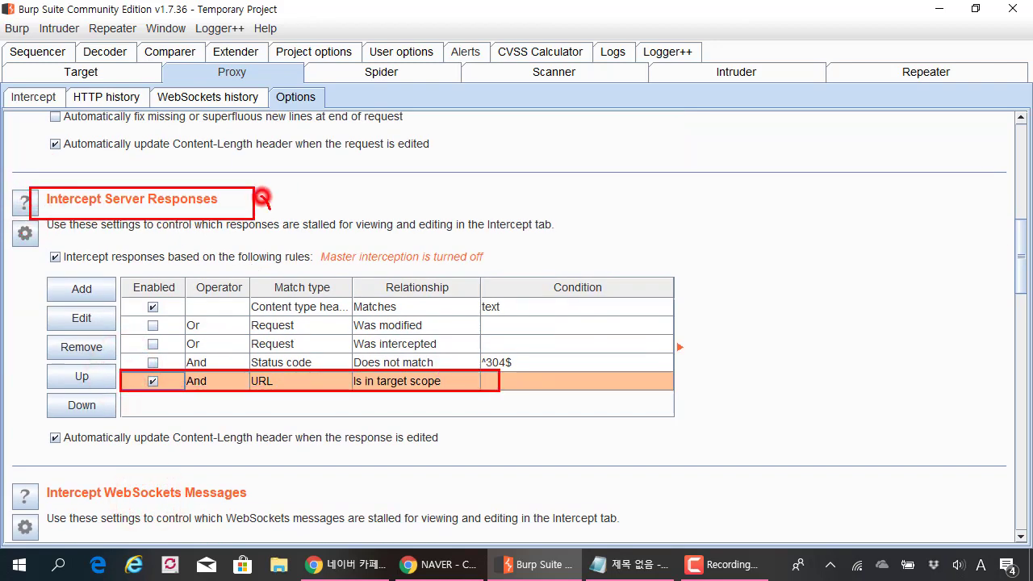
left_click_drag(259, 196, 301, 182)
scroll(174, 388, "up", 8)
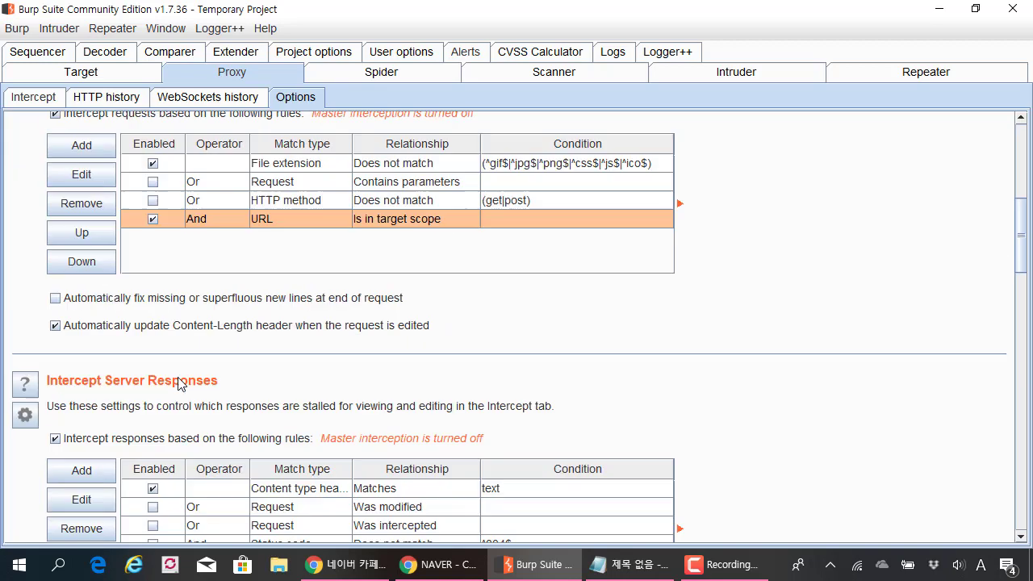
scroll(180, 384, "down", 2)
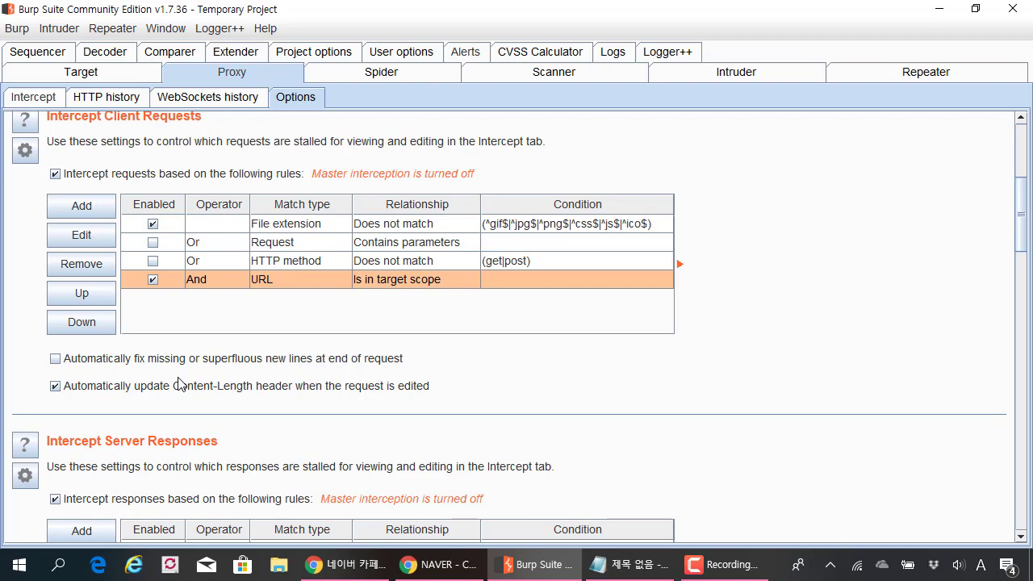
scroll(179, 384, "down", 6)
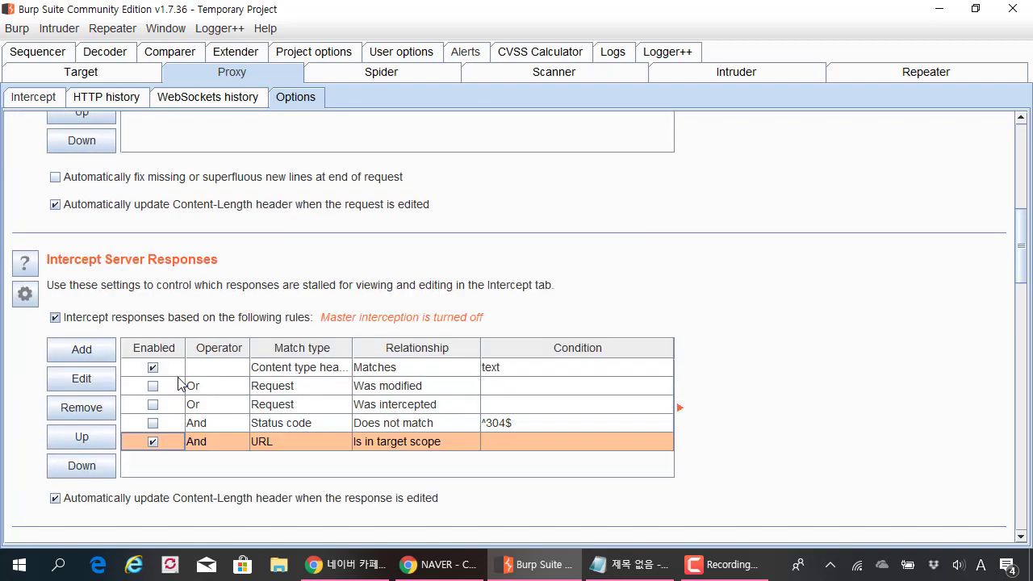
scroll(179, 384, "up", 10)
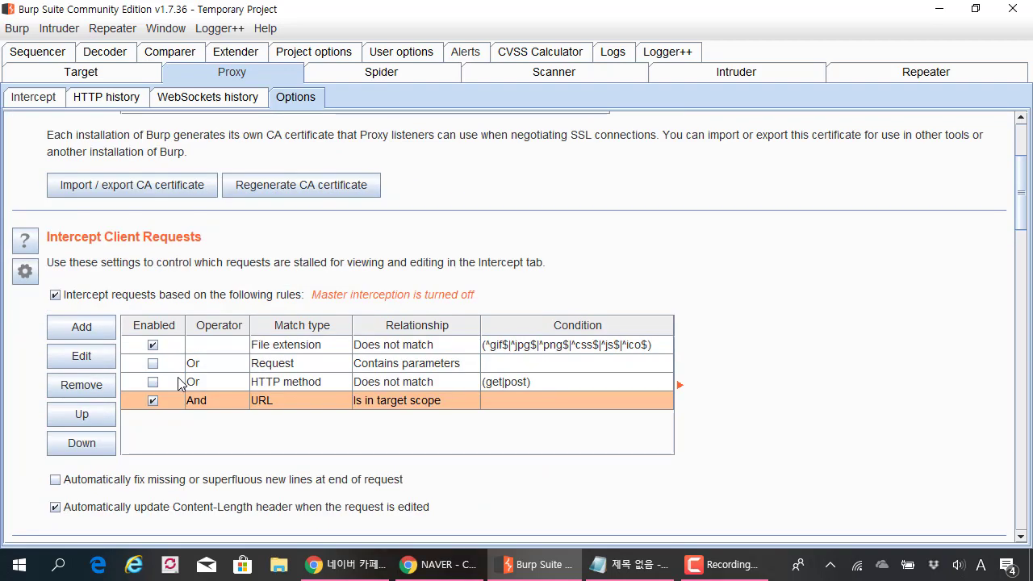
scroll(171, 379, "down", 4)
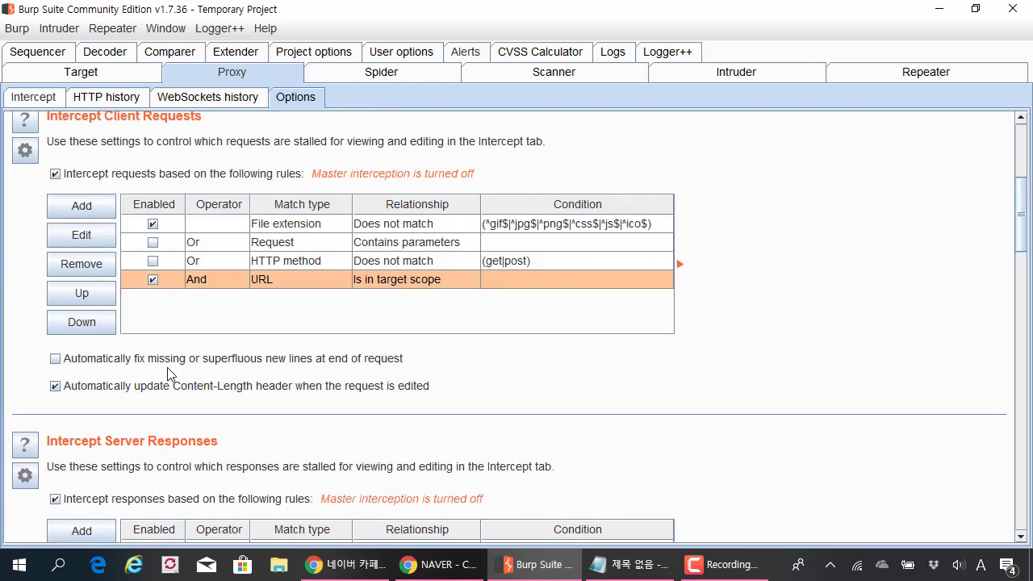
Step: Show the proxy's intercept view, switch to the Chrome window with Naver and move it lower so the intercept controls stay visible
left_click(39, 100)
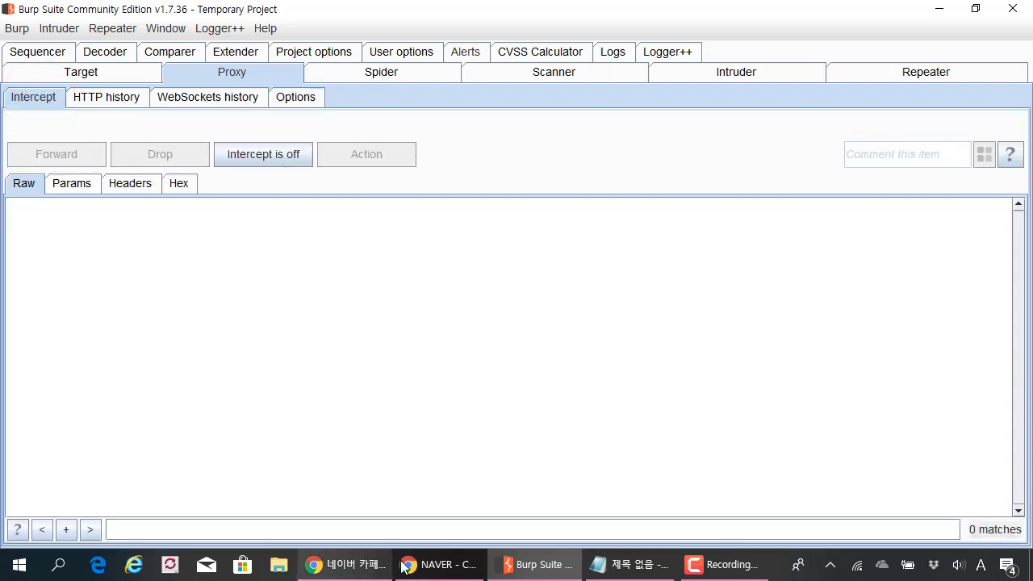
left_click(428, 563)
left_click_drag(597, 121, 580, 247)
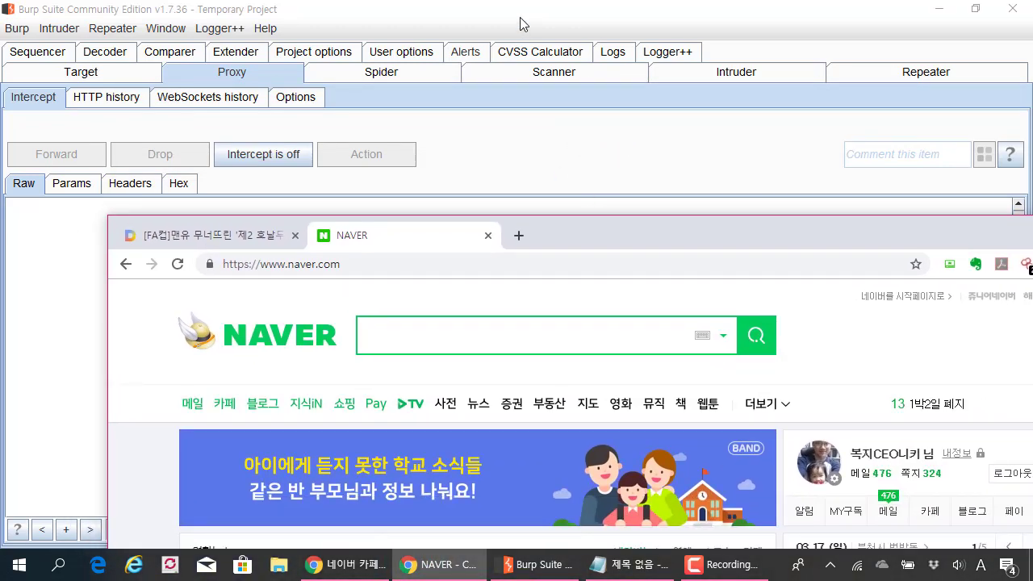
Step: Restore the maximized Burp Suite window to a smaller size and fit it to one half of the screen, moving Chrome higher
left_click(489, 14)
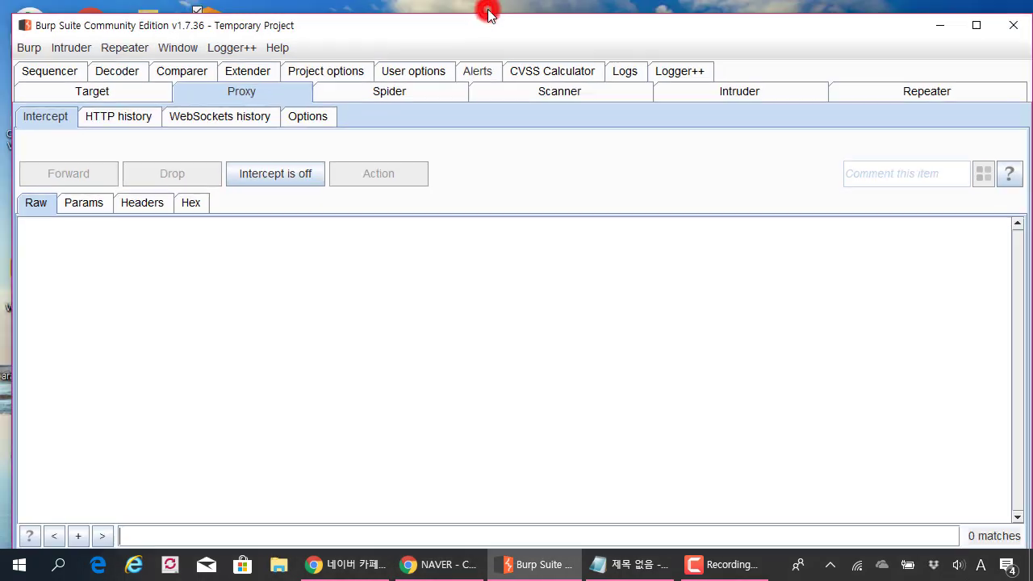
double_click(489, 18)
double_click(490, 17)
key("alt+Tab")
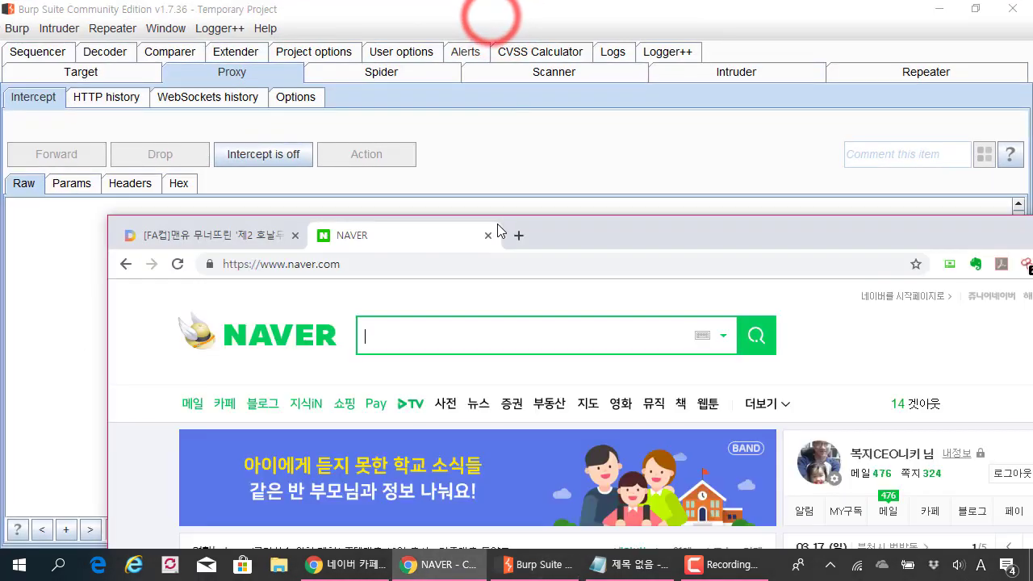
left_click_drag(564, 234, 569, 61)
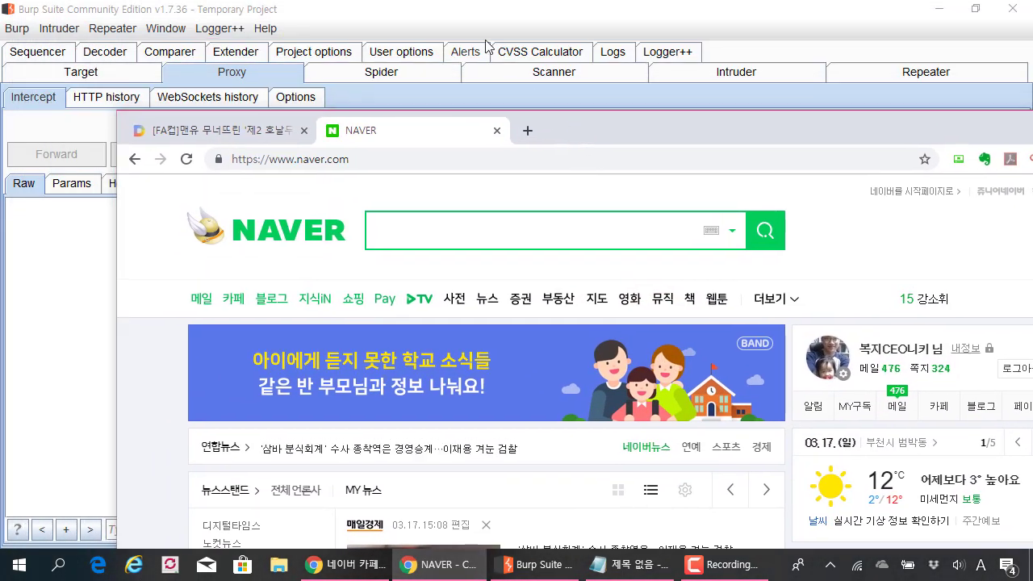
left_click(472, 13)
double_click(473, 14)
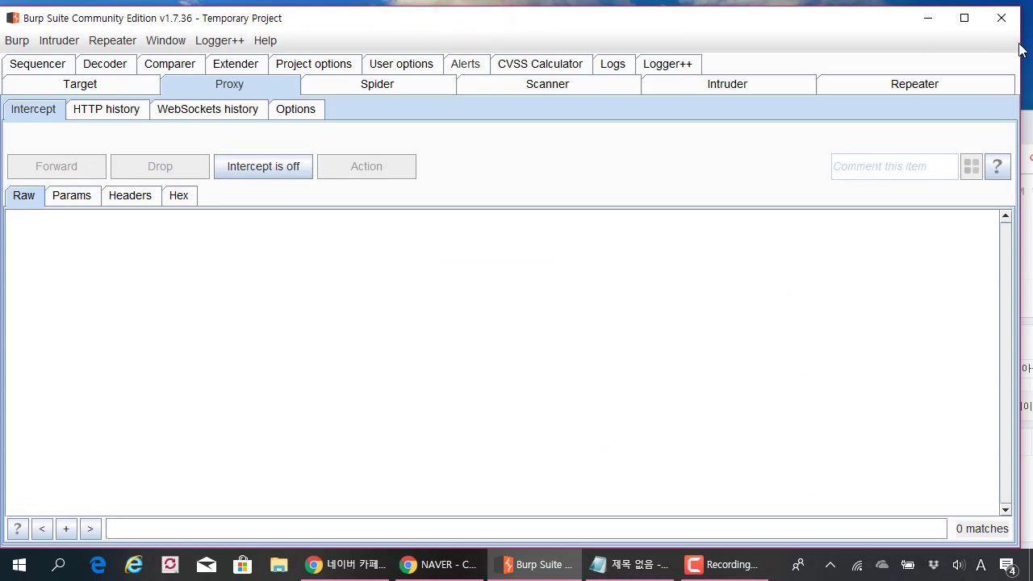
key("super+Left")
Step: Narrow the Chrome window with Naver and move it up beside Burp Suite
left_click(613, 119)
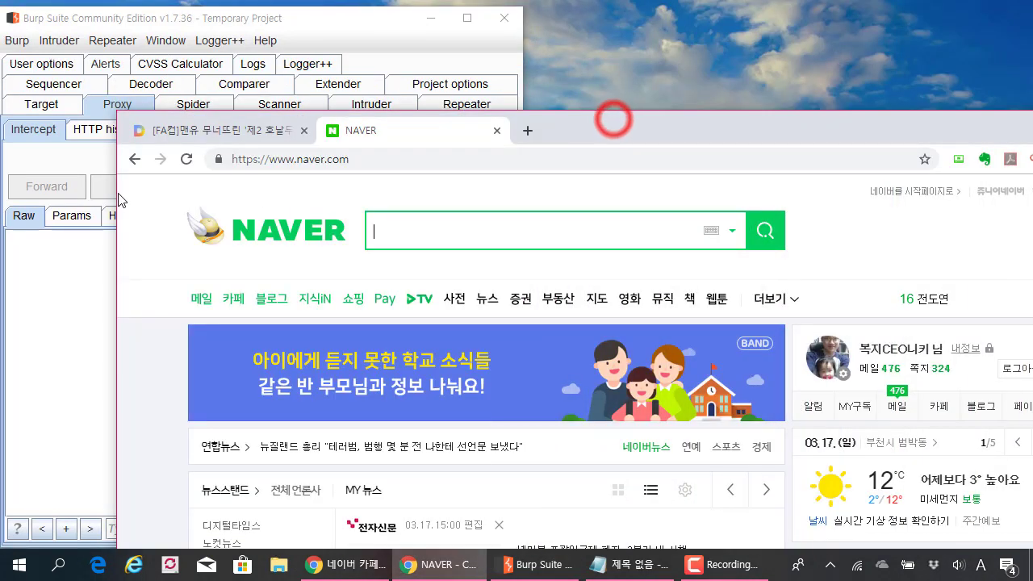
left_click_drag(118, 198, 492, 197)
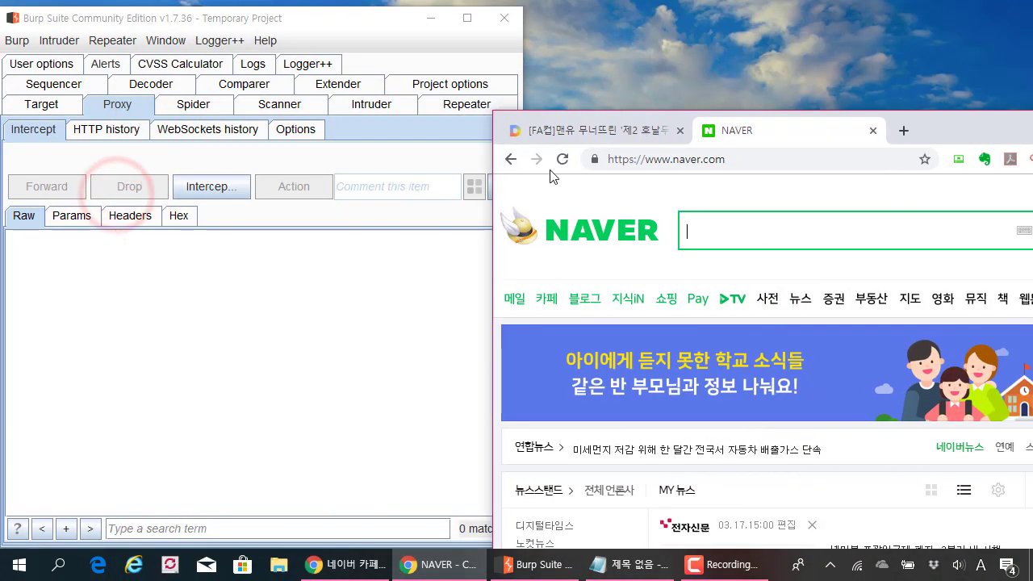
left_click_drag(932, 134, 902, 30)
left_click(933, 127)
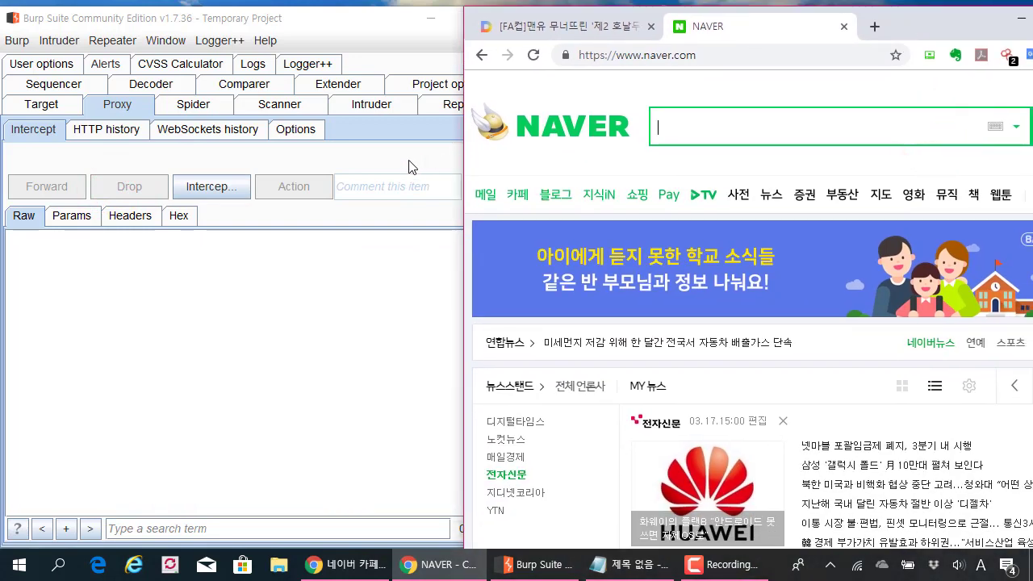
Step: Turn proxy interception on in Burp Suite and widen its window until the intercept status label is fully readable
left_click(251, 170)
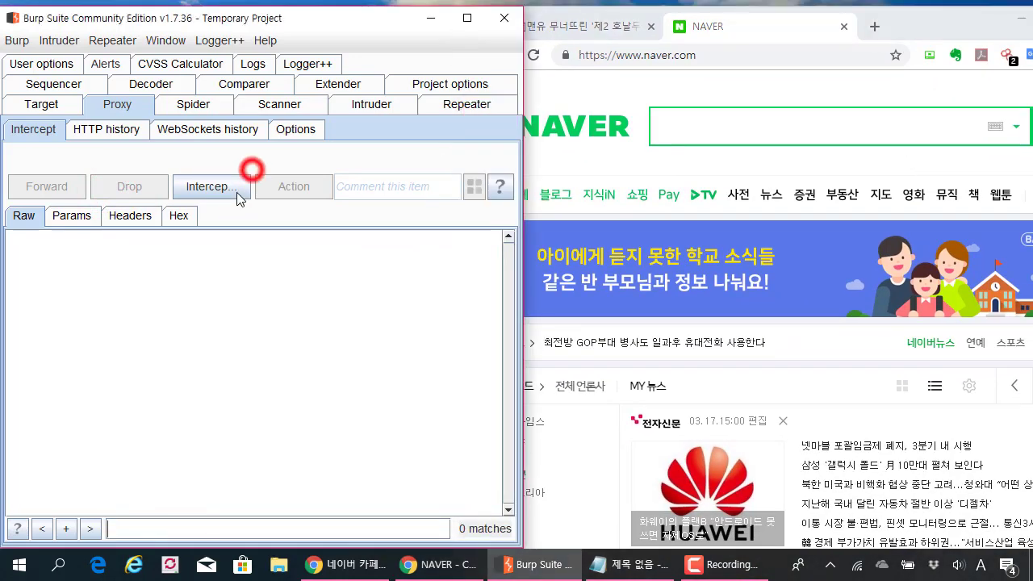
left_click(236, 194)
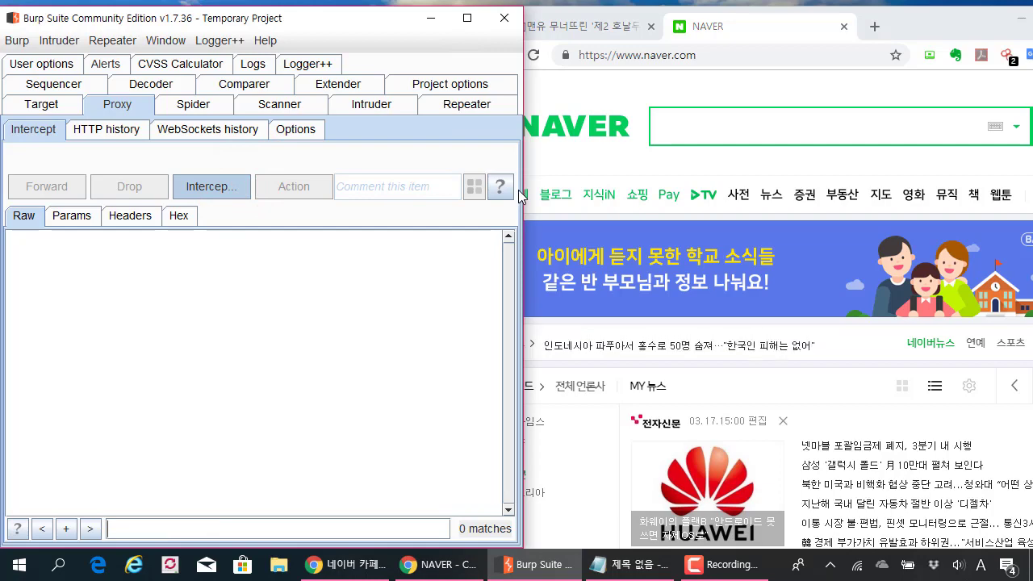
left_click_drag(524, 188, 615, 194)
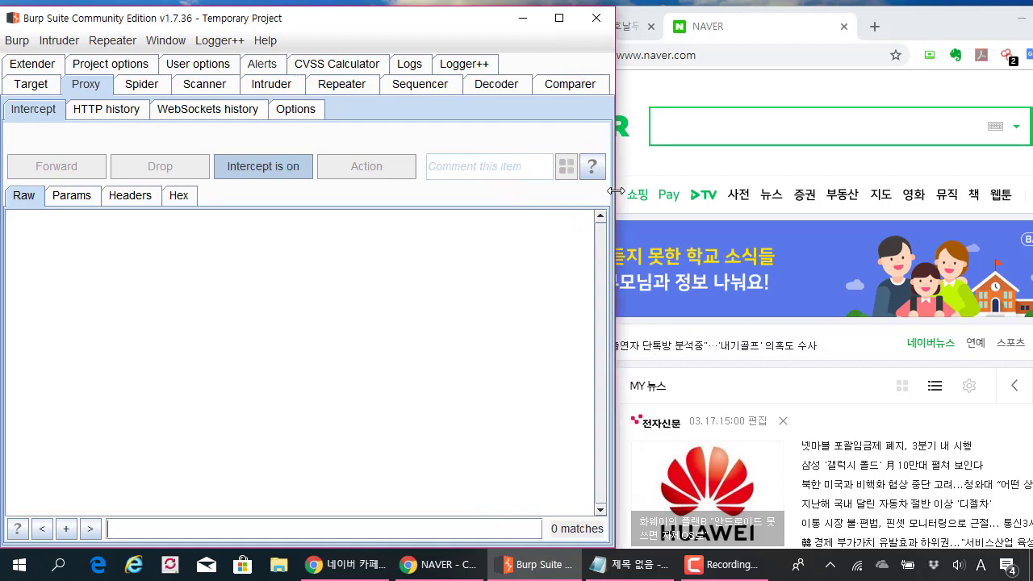
left_click(209, 328)
left_click(284, 169)
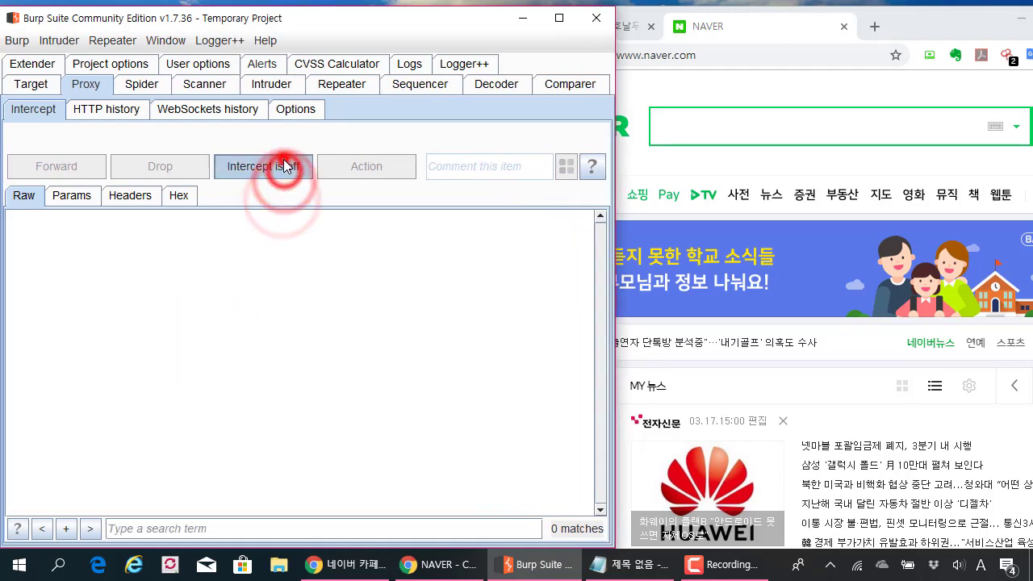
left_click(702, 59)
left_click(700, 56)
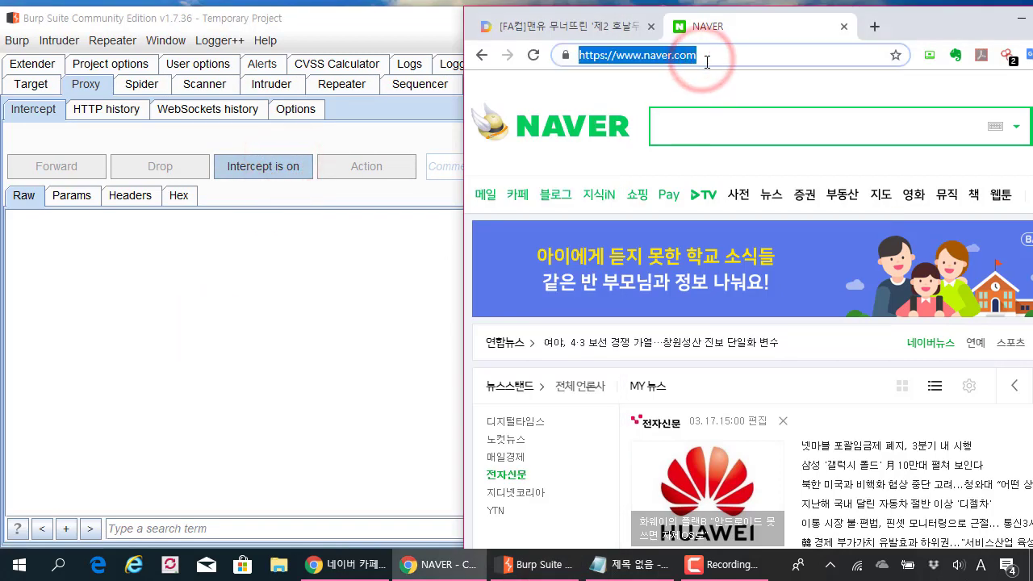
key("Return")
left_click(315, 168)
left_click(71, 166)
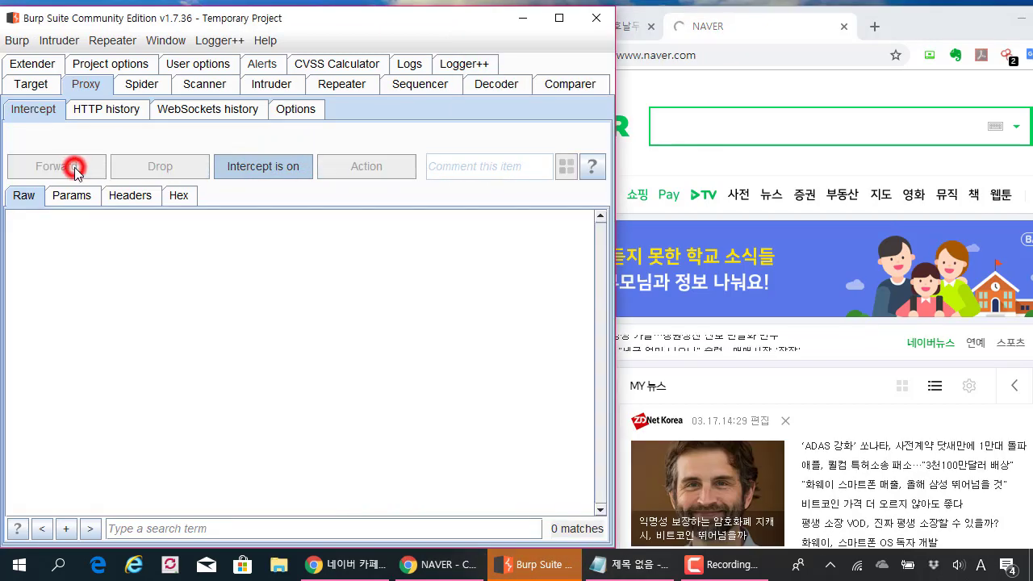
left_click(75, 169)
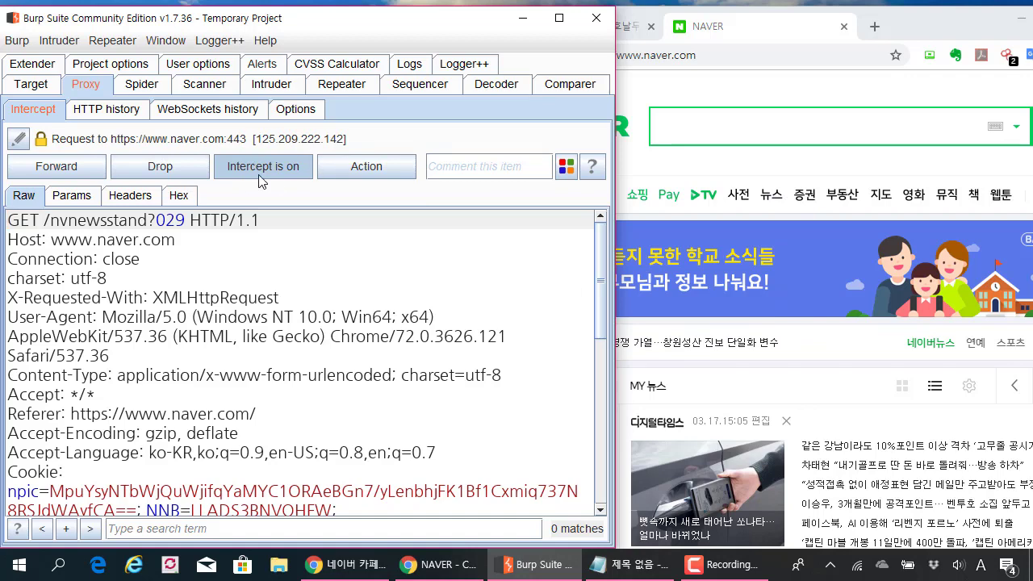
left_click(84, 166)
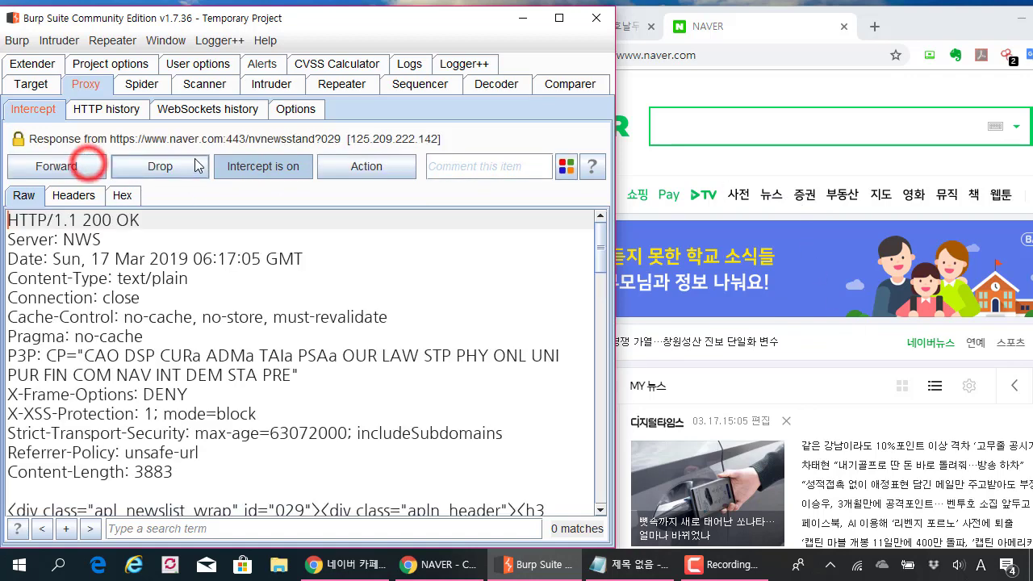
left_click(66, 166)
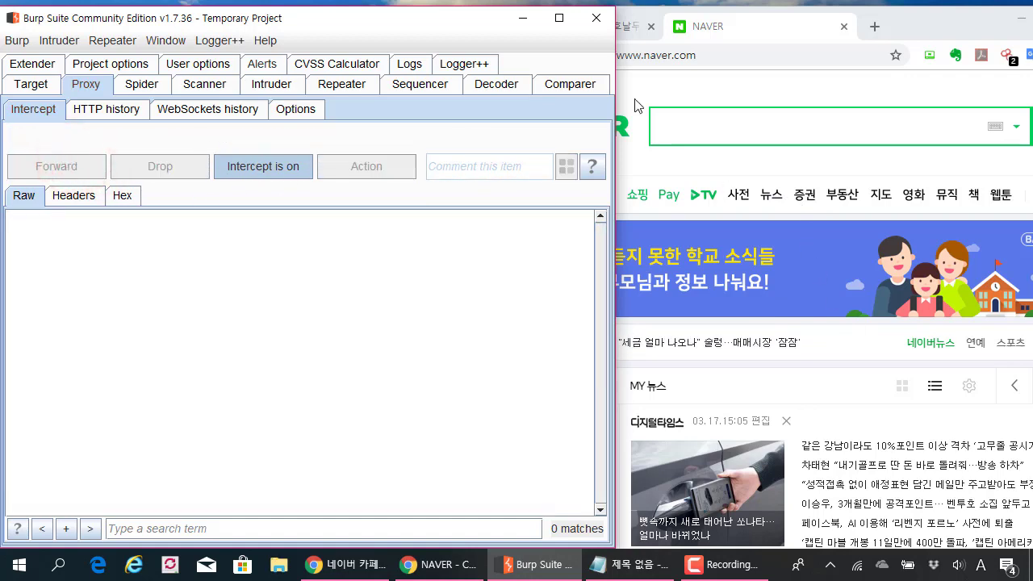
left_click(887, 24)
left_click(873, 26)
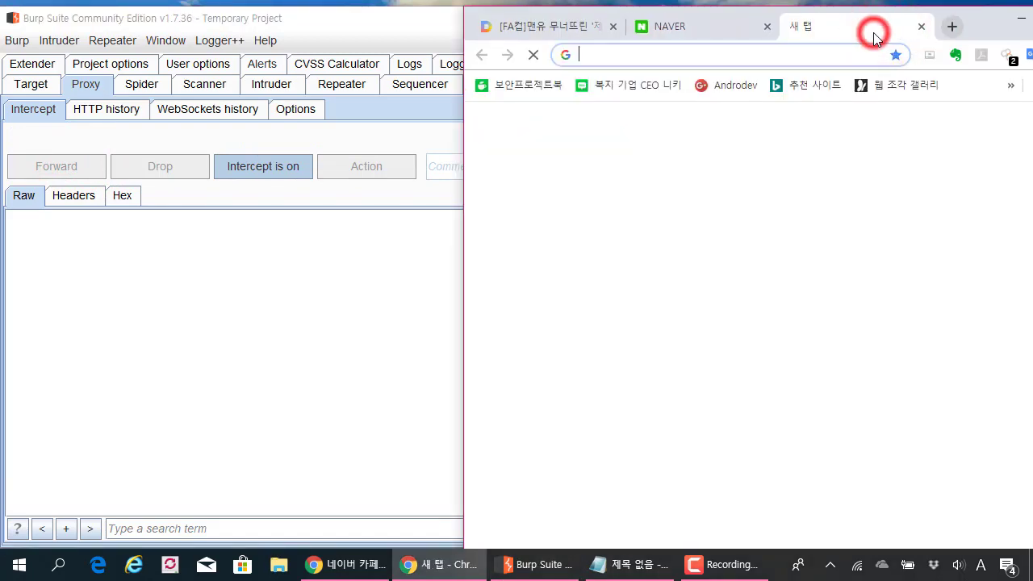
type("www.go")
key("Return")
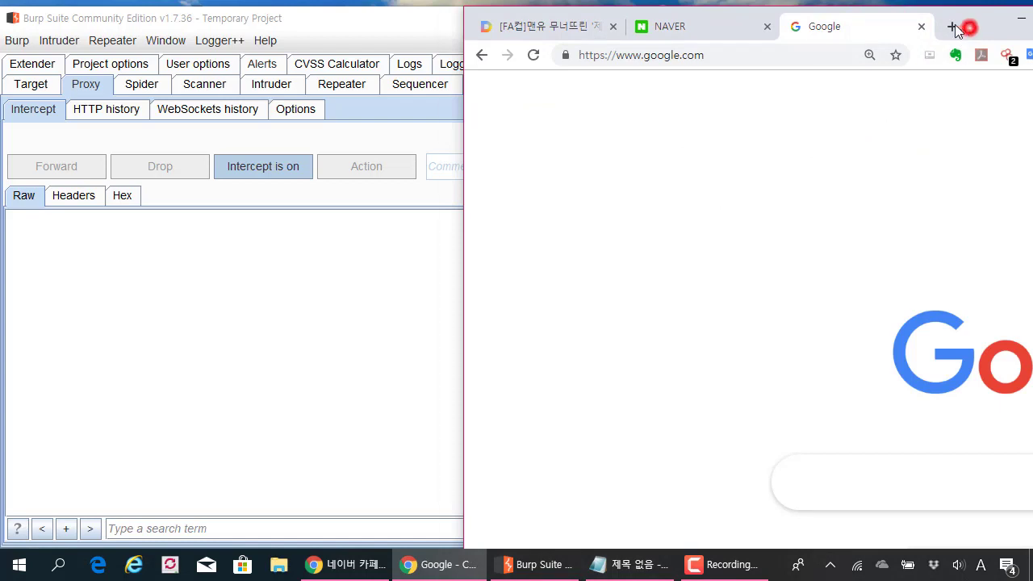
left_click_drag(954, 24, 932, 19)
left_click(687, 50)
type("w")
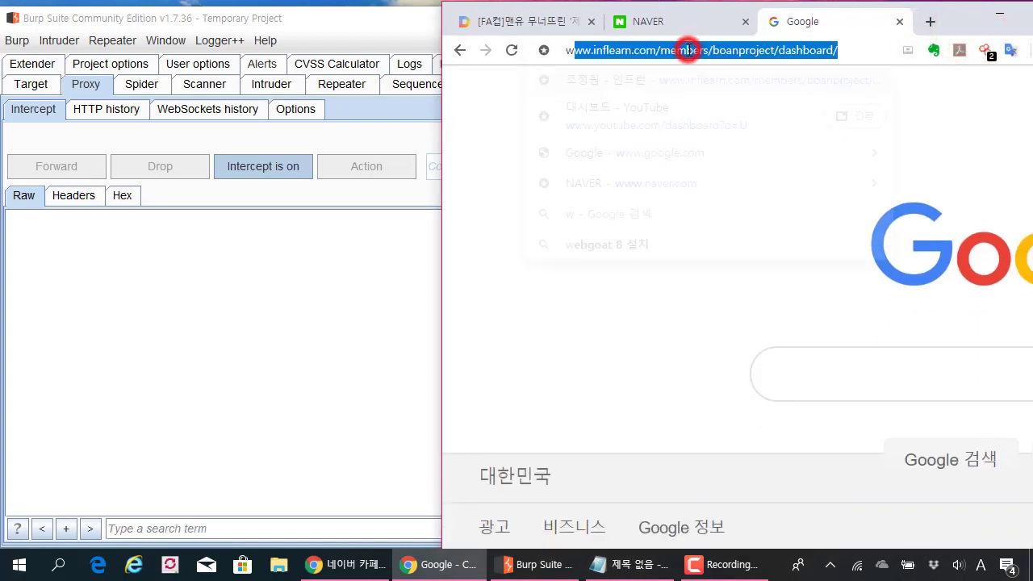
type("ww.")
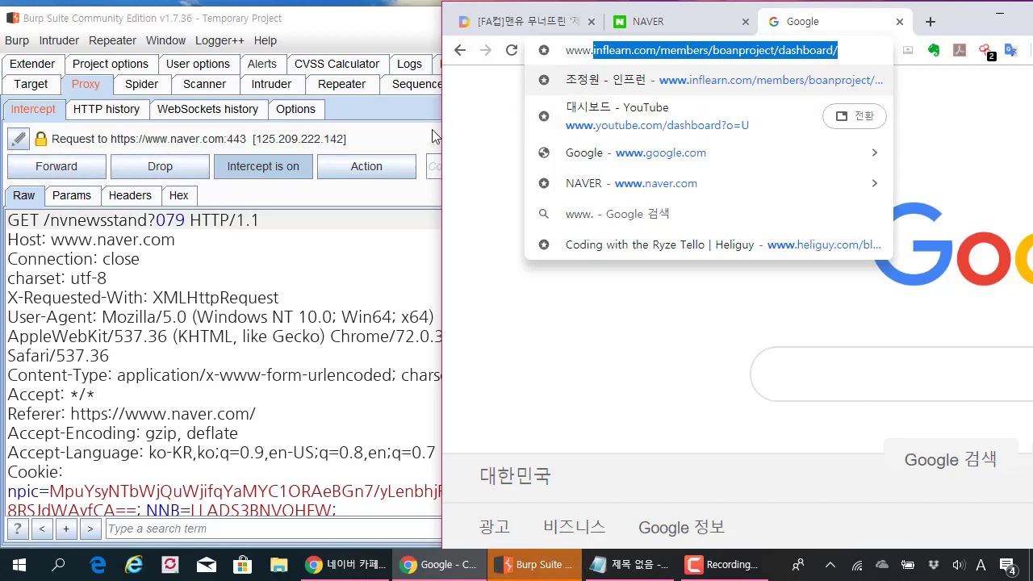
Step: Turn interception off in Burp Suite and close the Daum sports article and Naver tabs in Chrome
left_click(279, 172)
left_click(677, 21)
left_click(548, 22)
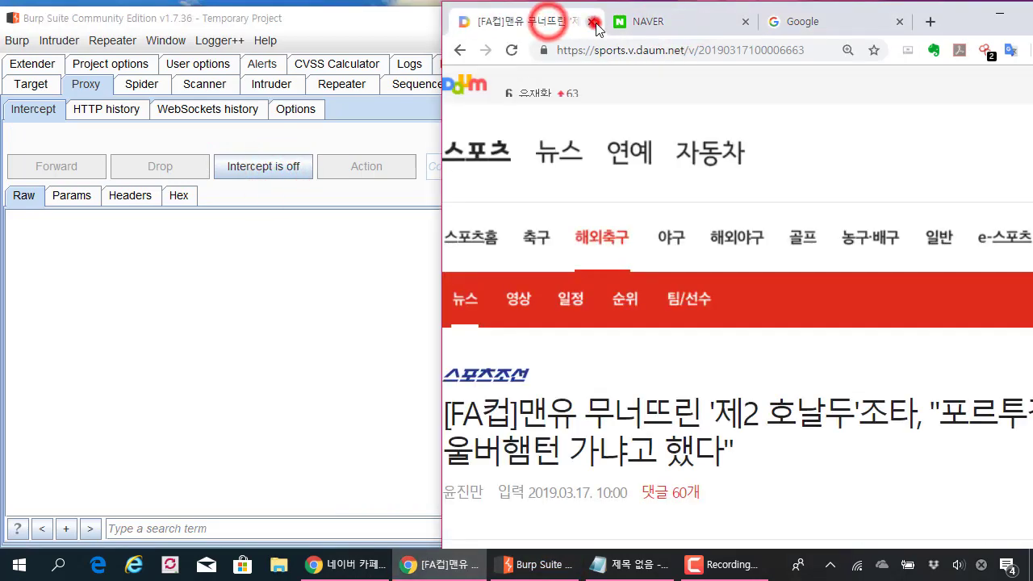
left_click(593, 22)
left_click(594, 20)
left_click(611, 50)
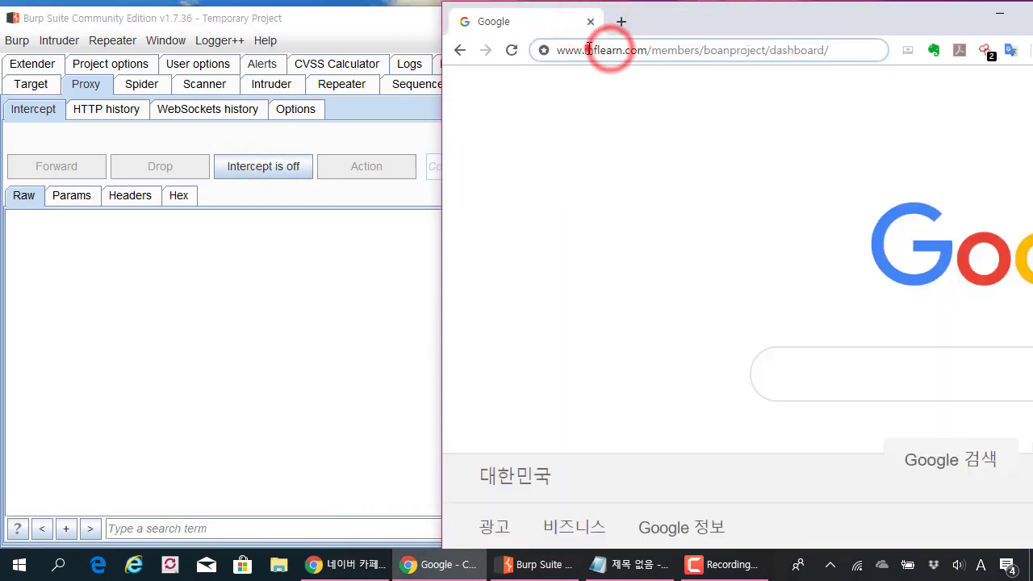
type("www.i")
type("m")
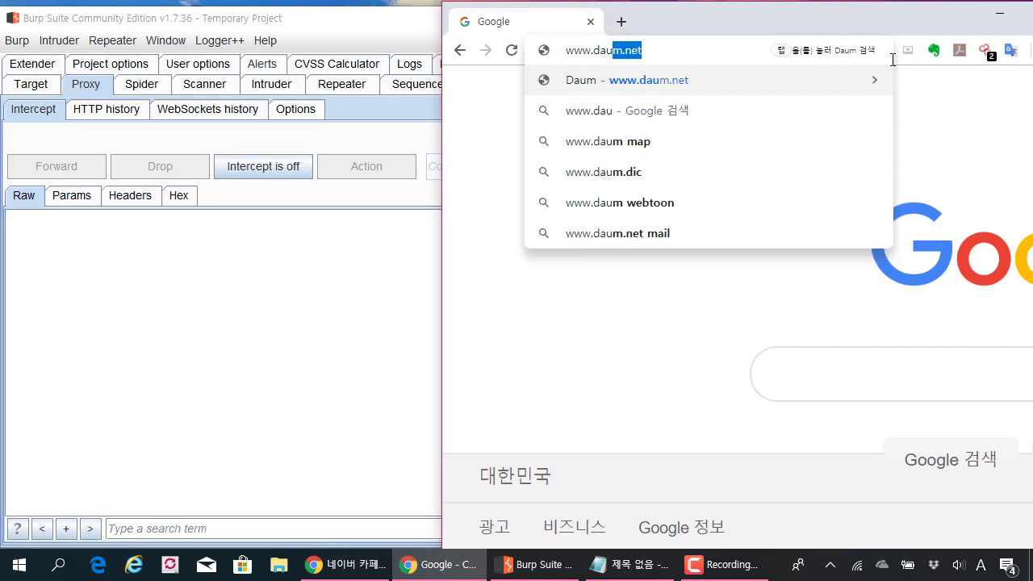
key("BackSpace")
key("BackSpace")
type("m.net")
key("Return")
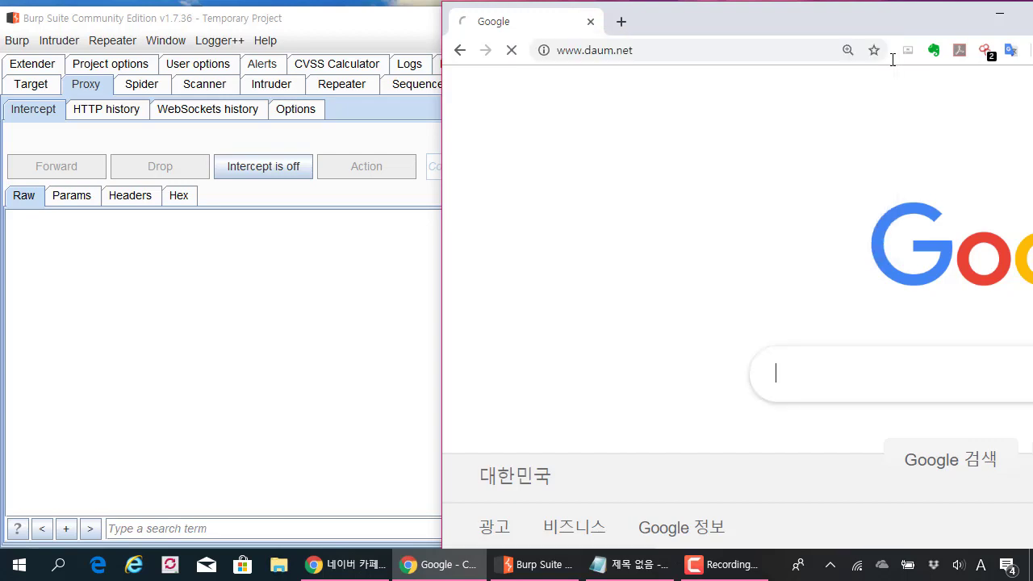
left_click(227, 170)
key("alt+Tab")
left_click(691, 46)
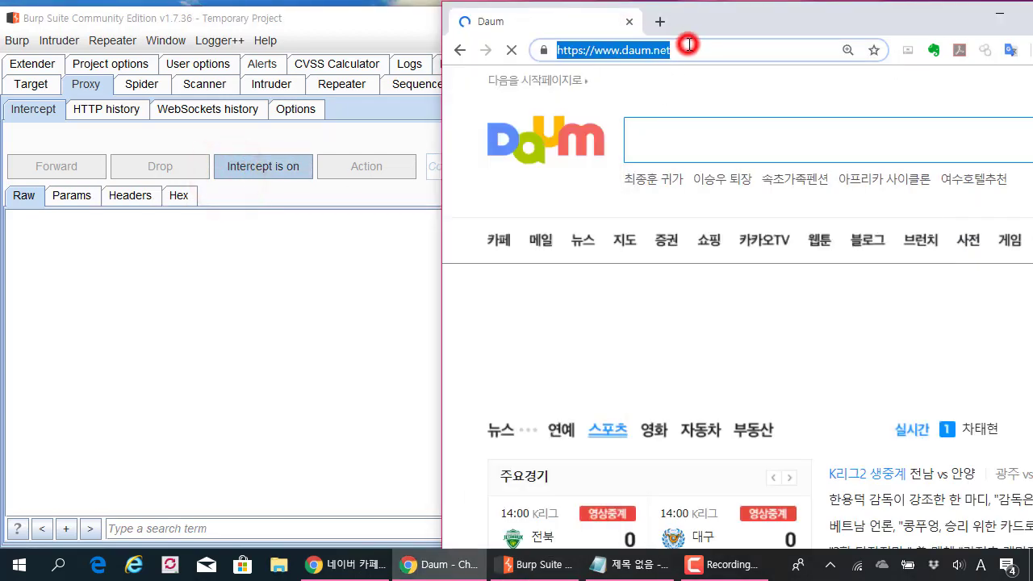
key("Return")
left_click(293, 277)
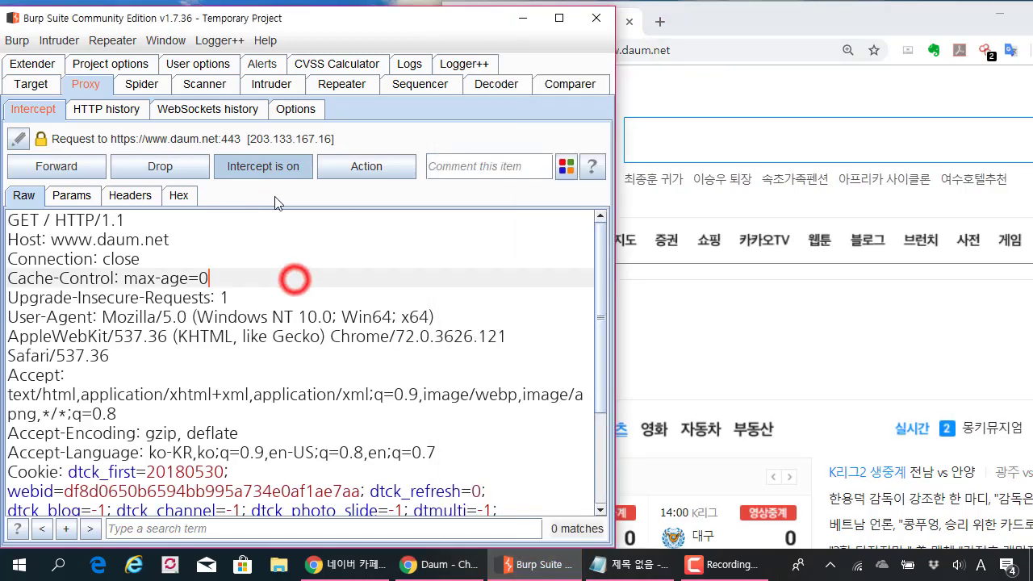
left_click(93, 175)
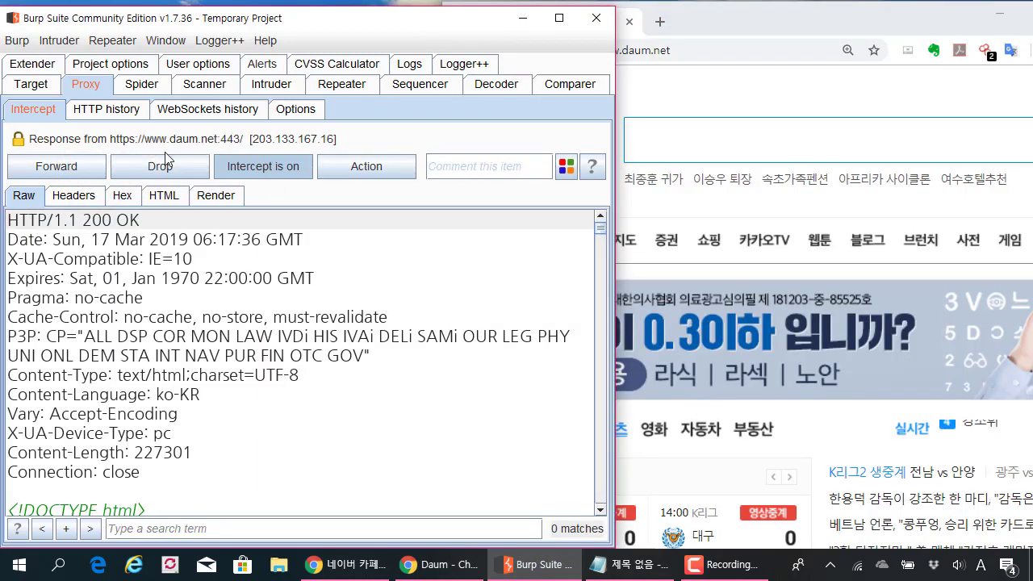
Step: Release the held Daum response by switching interception off, switch it back on, and open 카카오TV from the Daum page
left_click(247, 166)
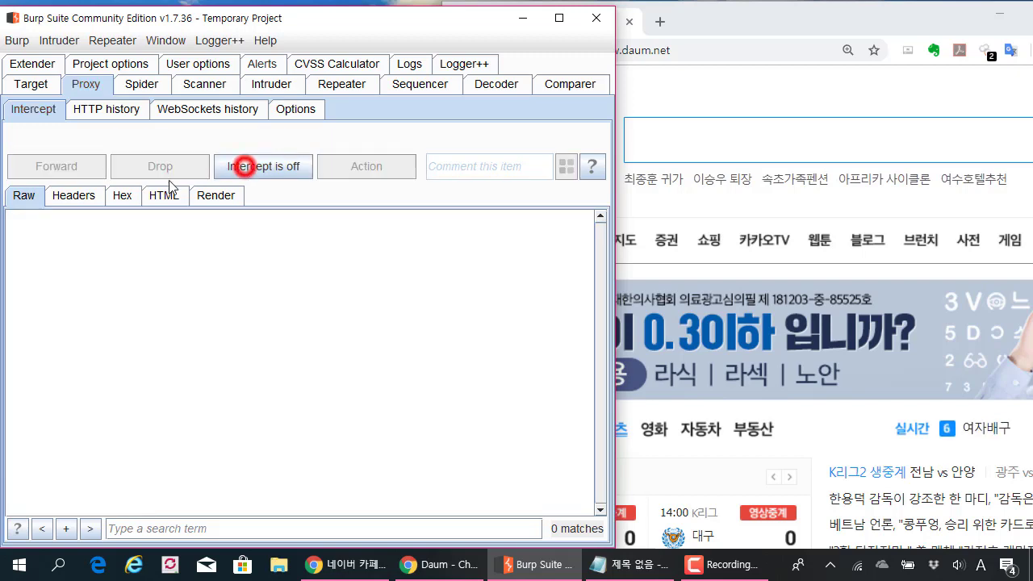
left_click(283, 166)
left_click(732, 341)
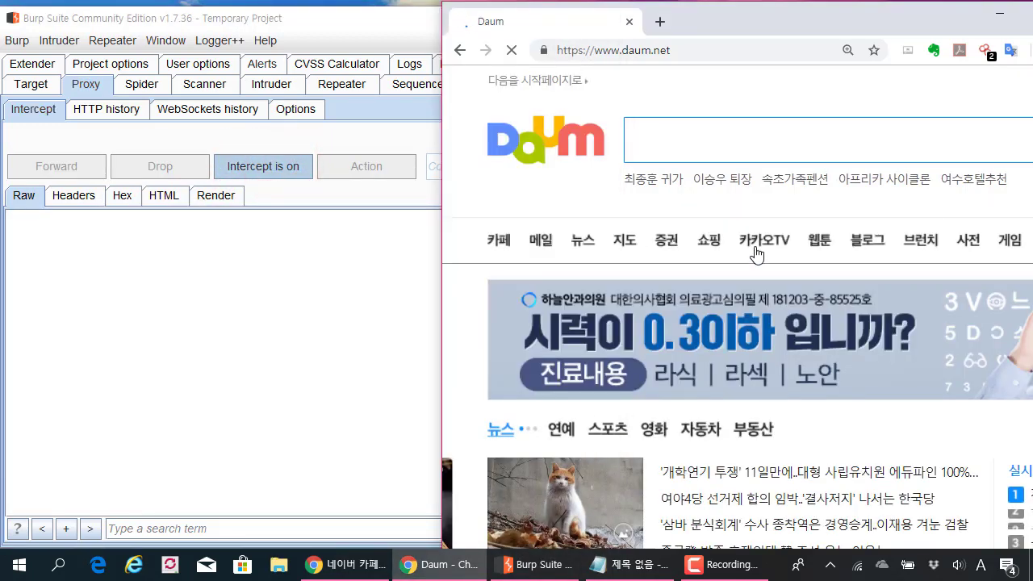
left_click(755, 252)
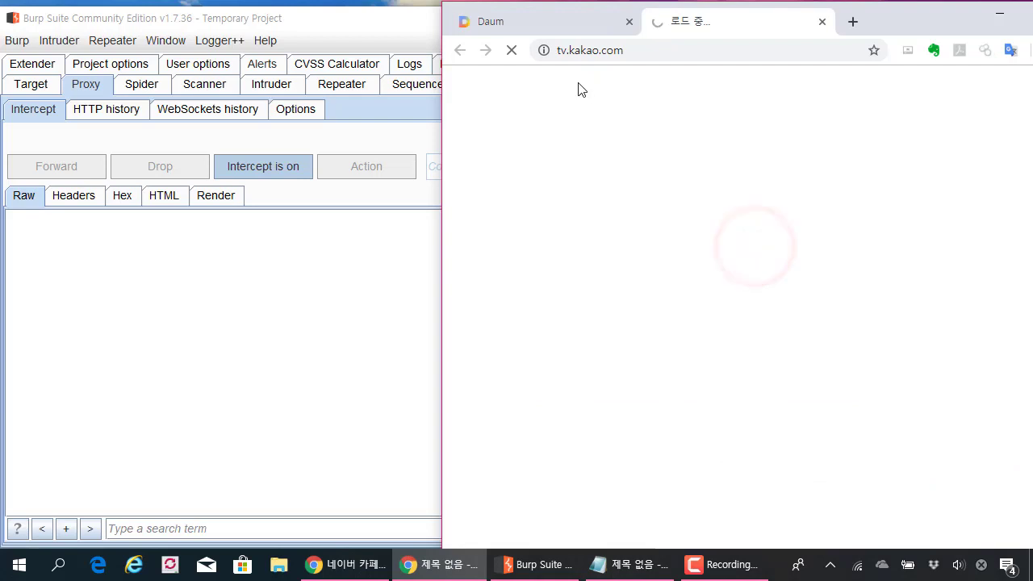